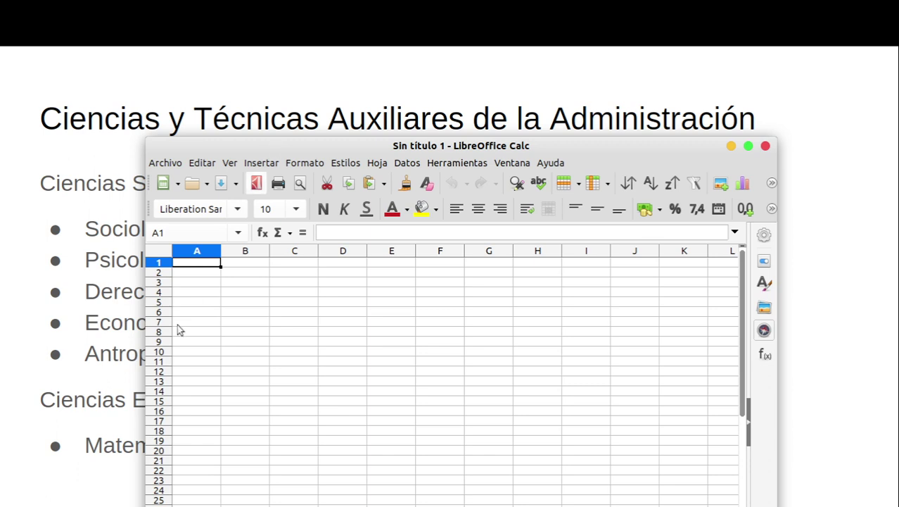
Step: Maximize the blank spreadsheet window and enlarge the view of the sheet
{"action": "left_click", "coordinate": [230, 363]}
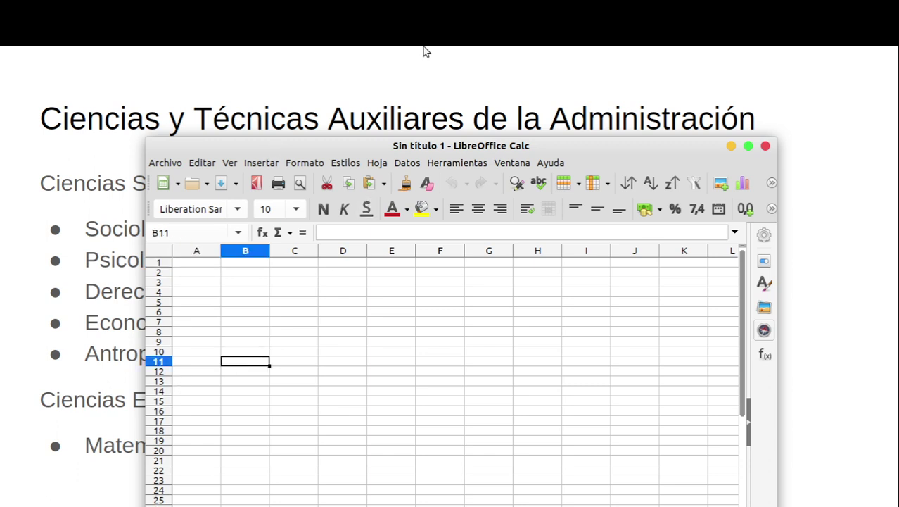
{"action": "mouse_move", "coordinate": [444, 46]}
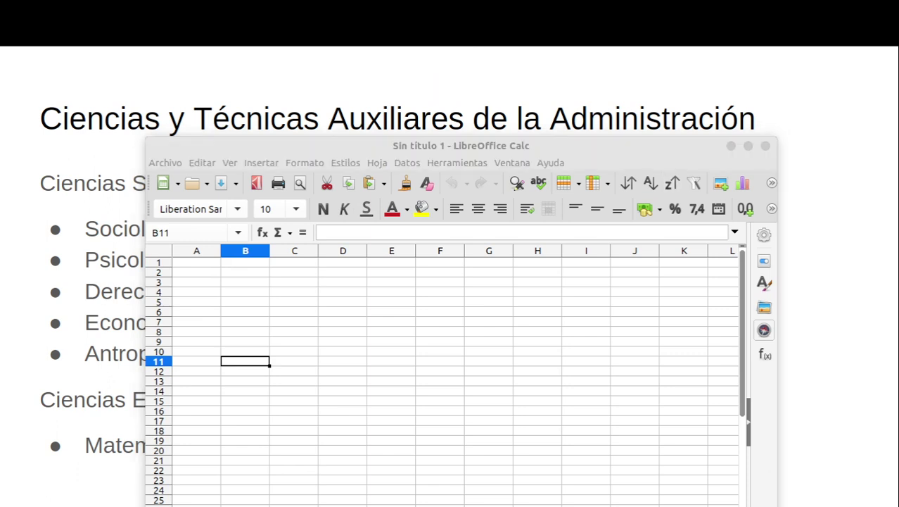
{"action": "left_click", "coordinate": [394, 151]}
{"action": "double_click", "coordinate": [393, 150]}
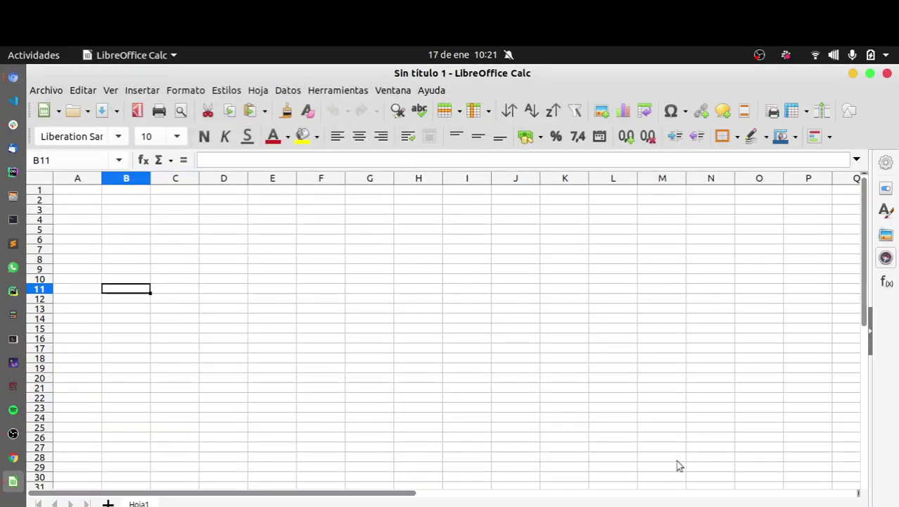
{"action": "left_click_drag", "start_coordinate": [786, 502], "coordinate": [808, 506]}
Step: Enter the row label "Mat Prim A" in cell A3
{"action": "left_click", "coordinate": [104, 215]}
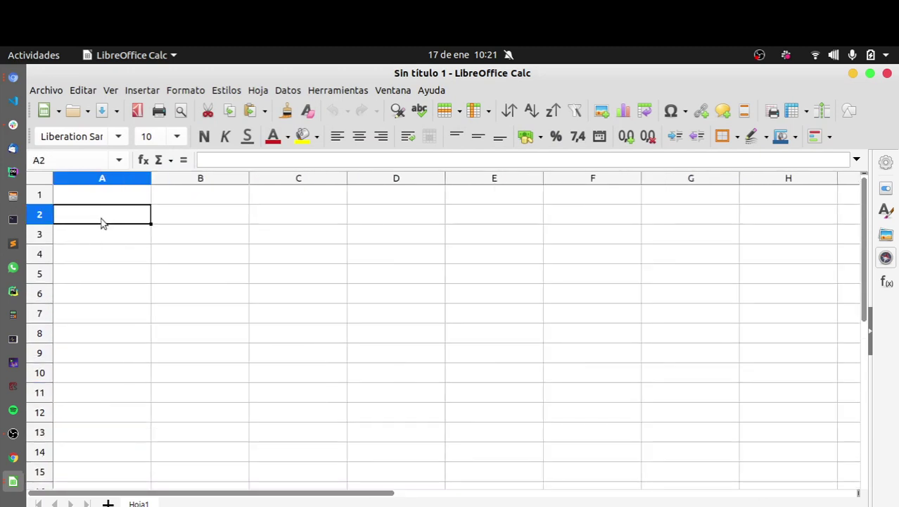
{"action": "left_click", "coordinate": [100, 240]}
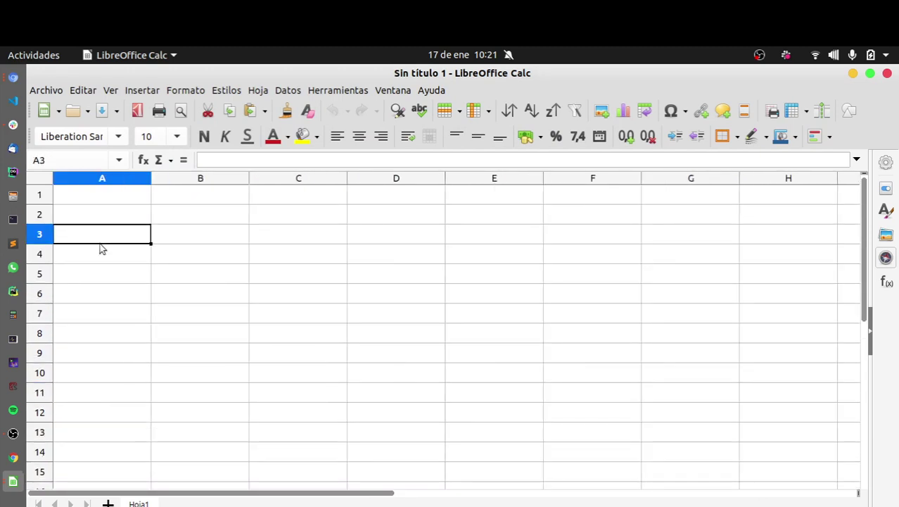
{"action": "type", "text": "Mat"}
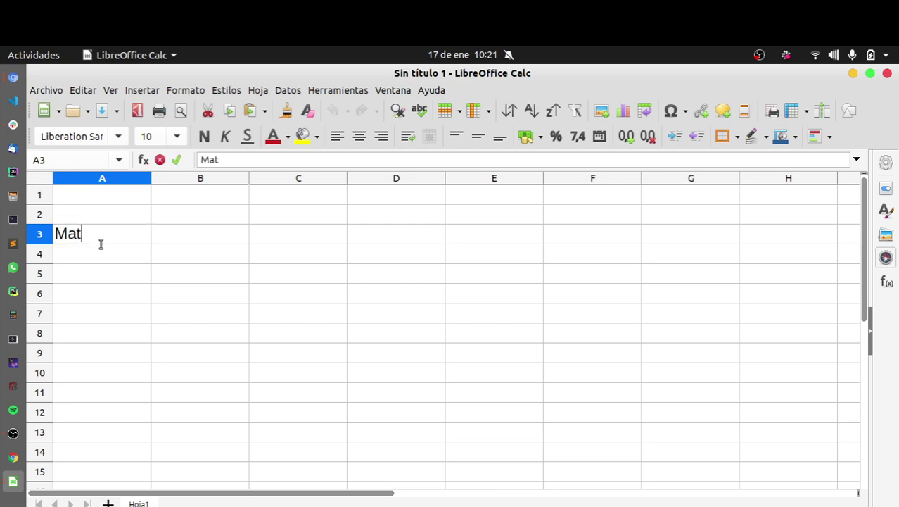
{"action": "type", "text": " Prim A"}
{"action": "key", "text": "Return"}
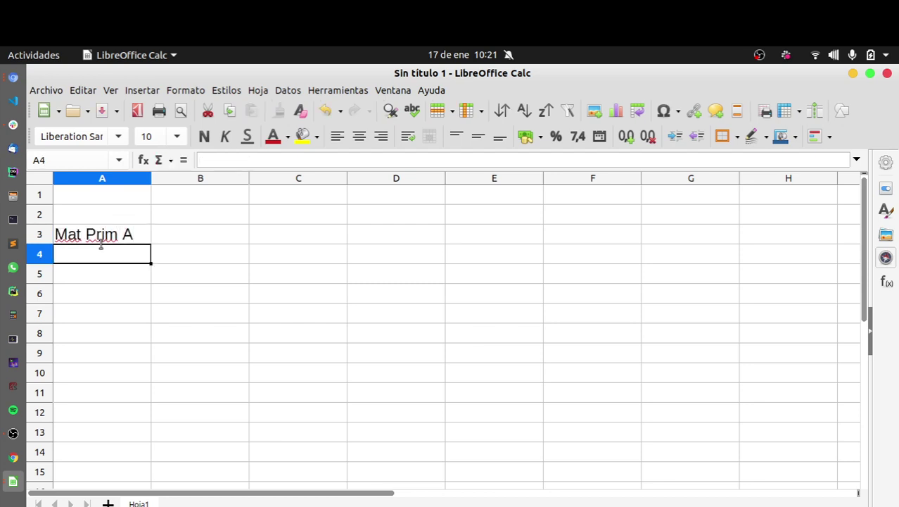
Step: Enter the row label "Mat Prim B" in cell A4, correcting the autocompleted final letter
{"action": "type", "text": "Mat Prim A"}
{"action": "key", "text": "Tab"}
{"action": "left_click", "coordinate": [100, 247]}
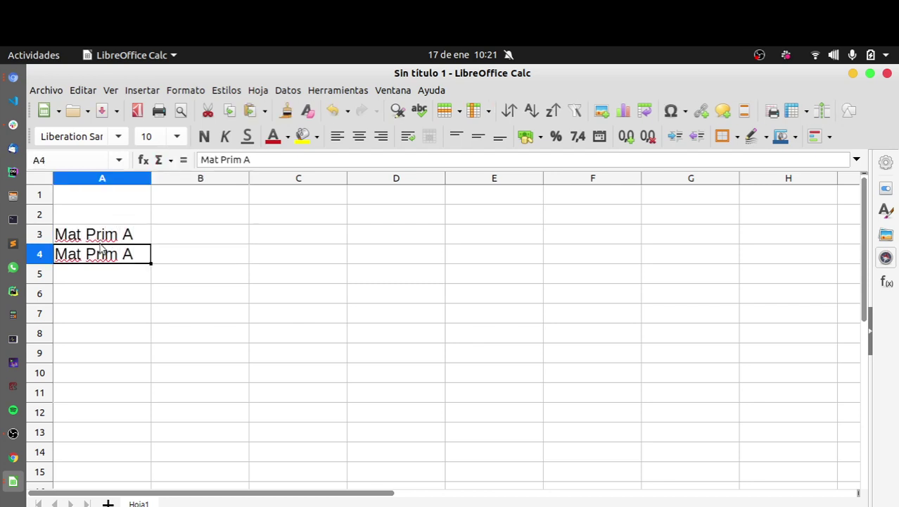
{"action": "key", "text": "F2"}
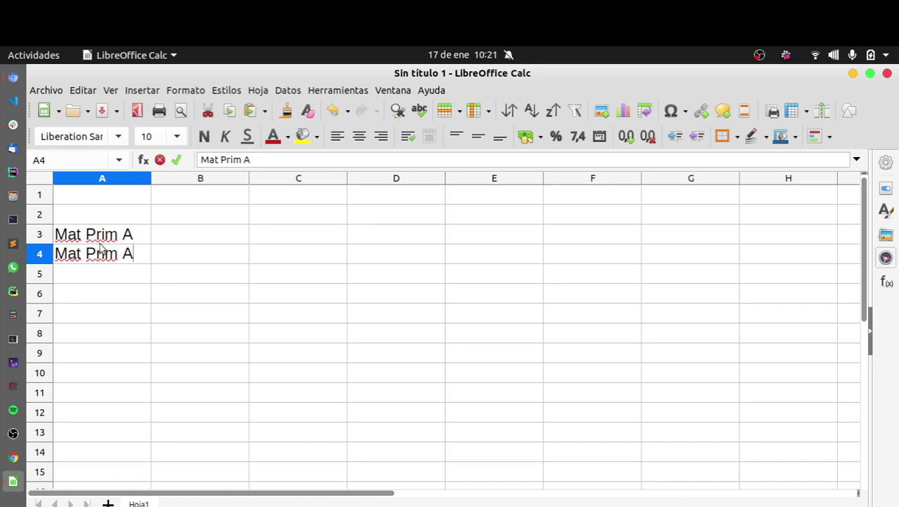
{"action": "key", "text": "BackSpace"}
{"action": "type", "text": "B"}
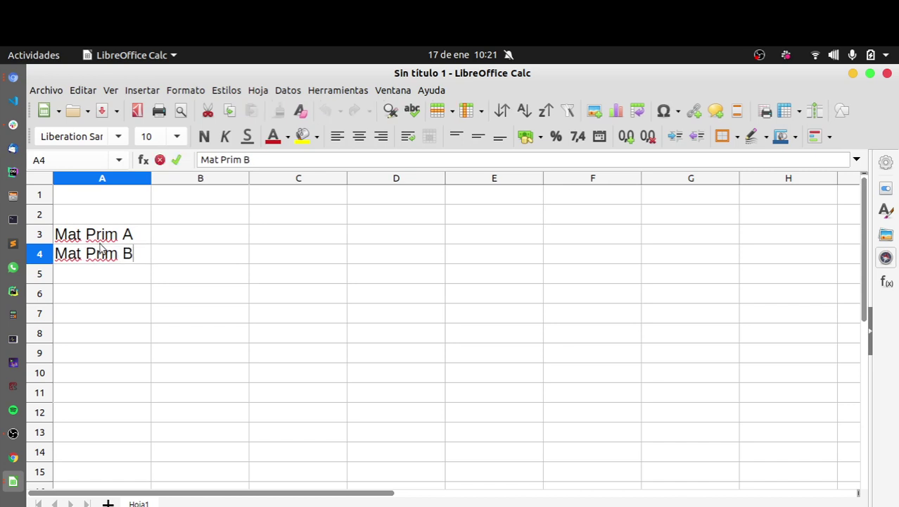
{"action": "key", "text": "Return"}
Step: Enter the column heading "Ton. MP por Ton de Pint" in cell B1
{"action": "key", "text": "Up"}
{"action": "key", "text": "Right"}
{"action": "key", "text": "Up"}
{"action": "key", "text": "Up"}
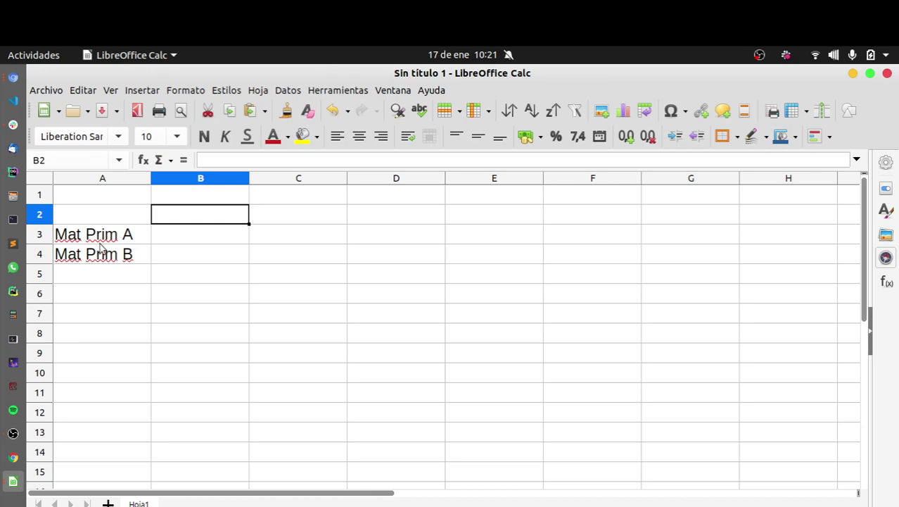
{"action": "key", "text": "Up"}
{"action": "key", "text": "alt+Tab"}
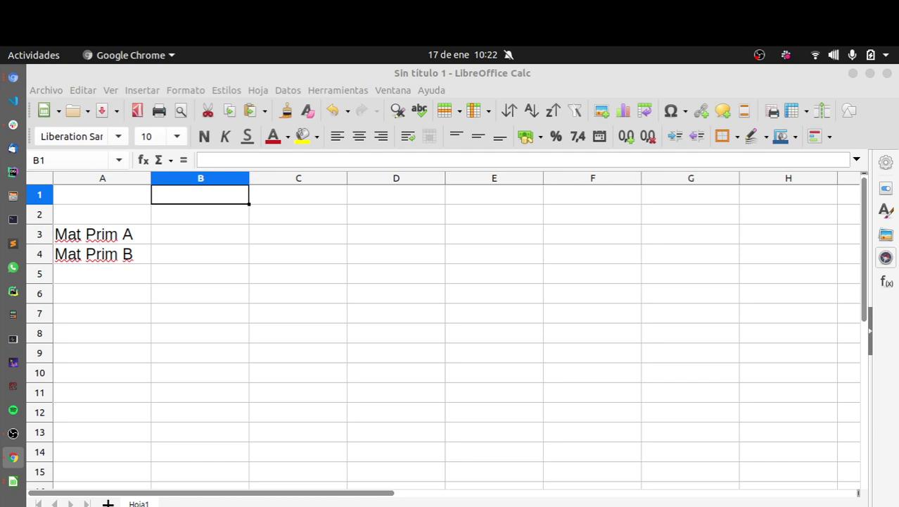
{"action": "key", "text": "alt+Tab"}
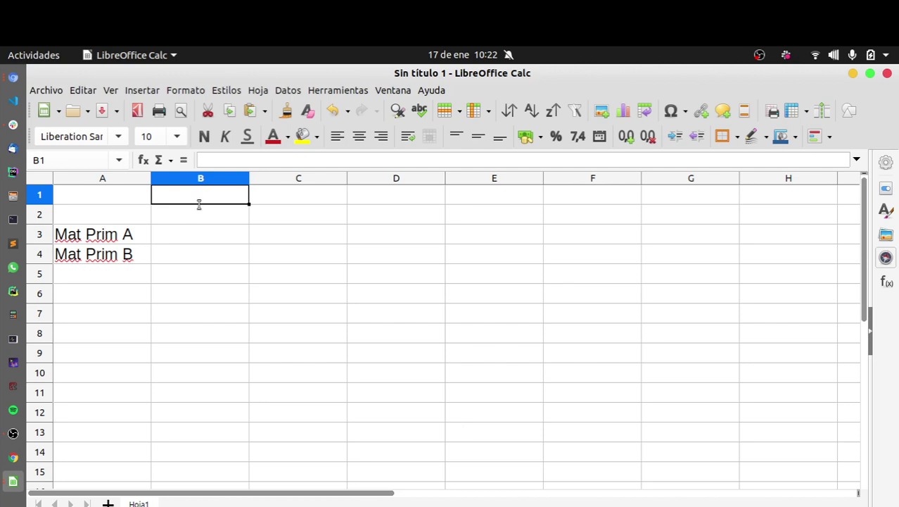
{"action": "type", "text": "Ton. "}
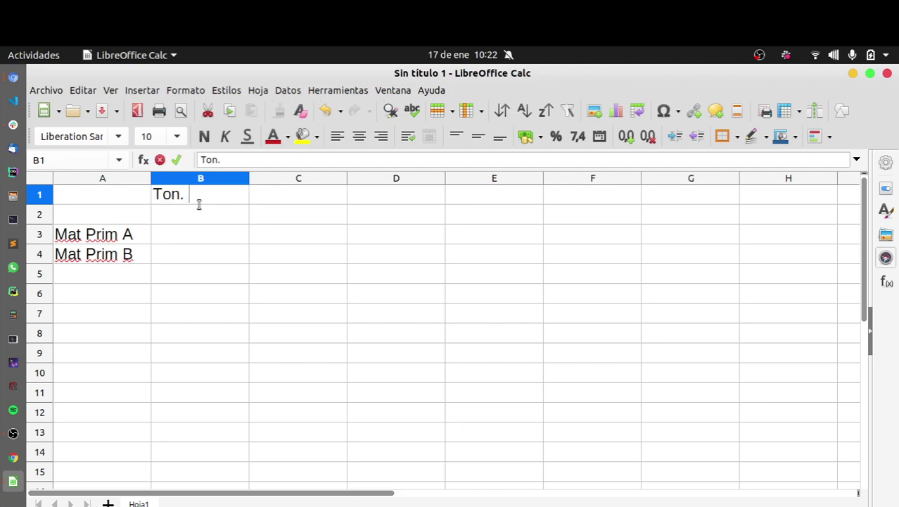
{"action": "type", "text": "MP "}
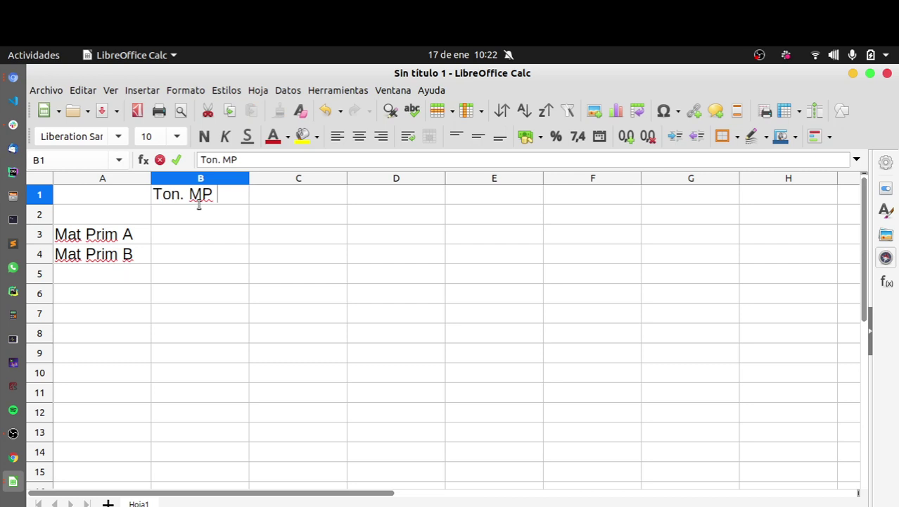
{"action": "type", "text": "por Ton "}
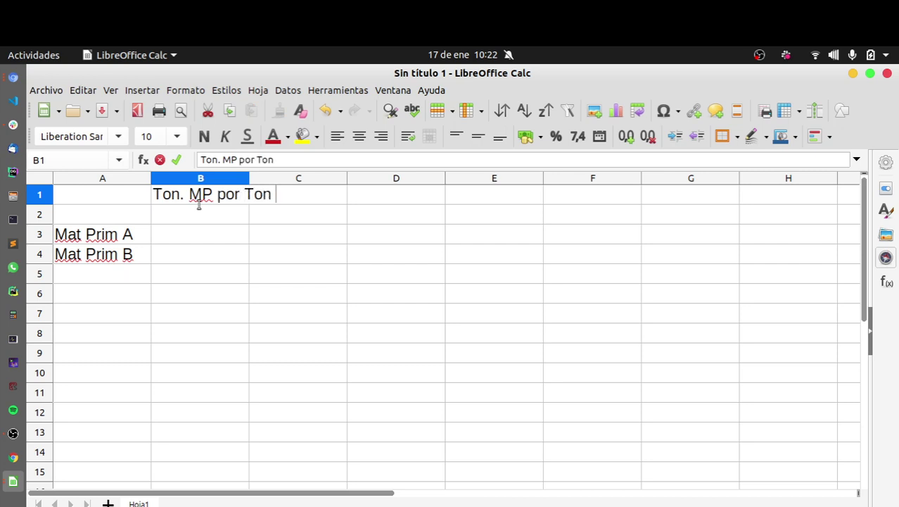
{"action": "type", "text": "de OO"}
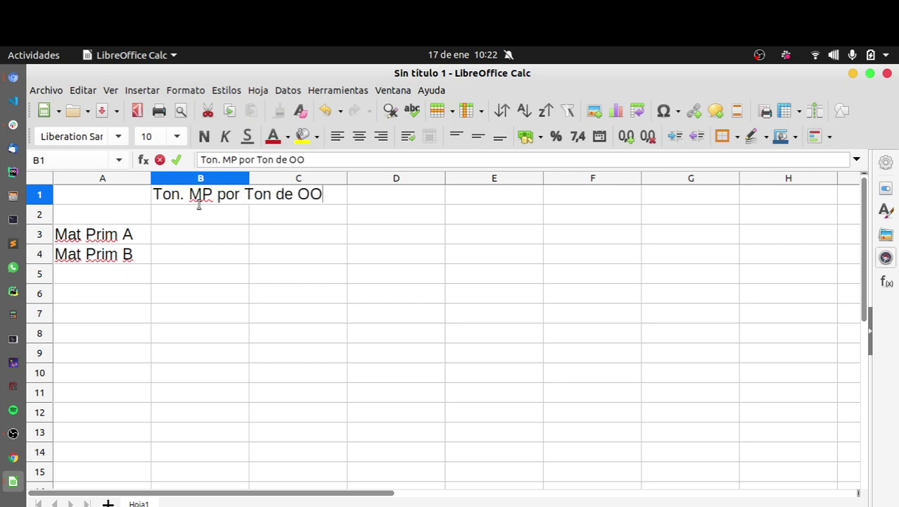
{"action": "key", "text": "BackSpace"}
{"action": "type", "text": "Pint"}
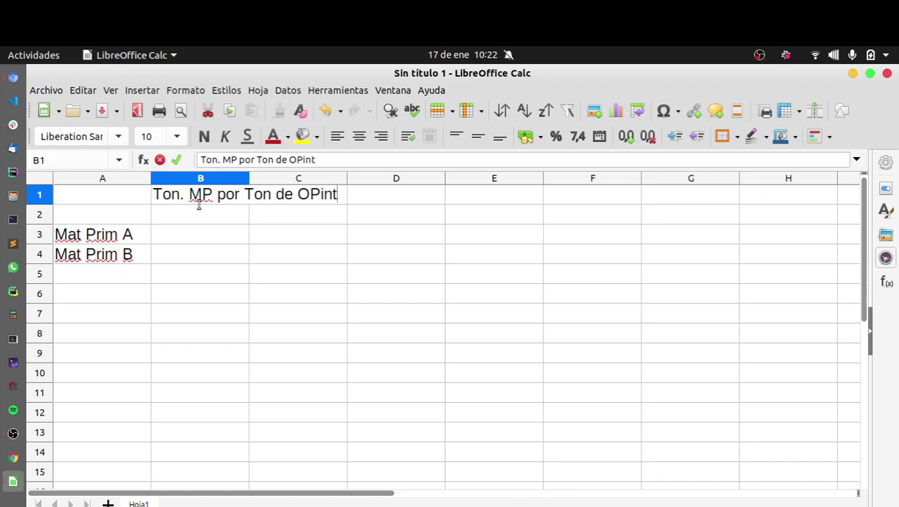
{"action": "key", "text": "BackSpace"}
{"action": "key", "text": "BackSpace"}
{"action": "key", "text": "BackSpace"}
{"action": "key", "text": "BackSpace"}
{"action": "key", "text": "BackSpace"}
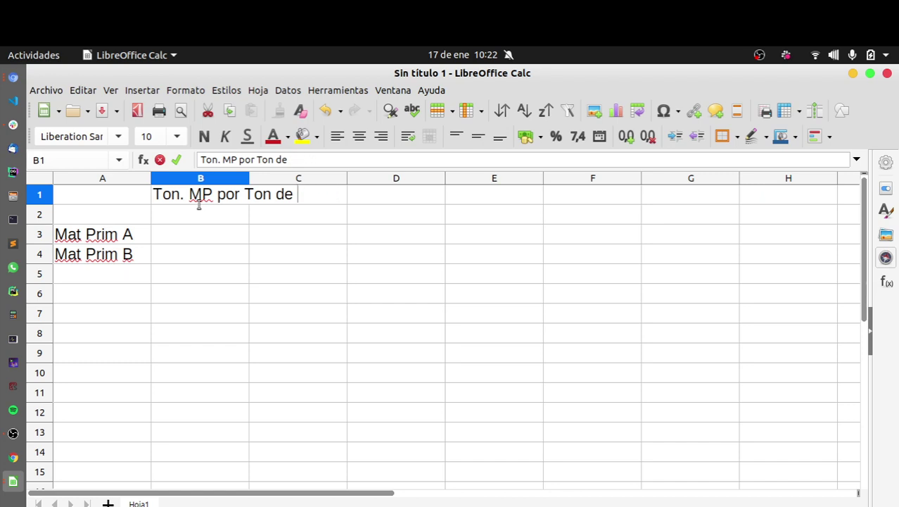
{"action": "type", "text": "Pint"}
{"action": "key", "text": "Return"}
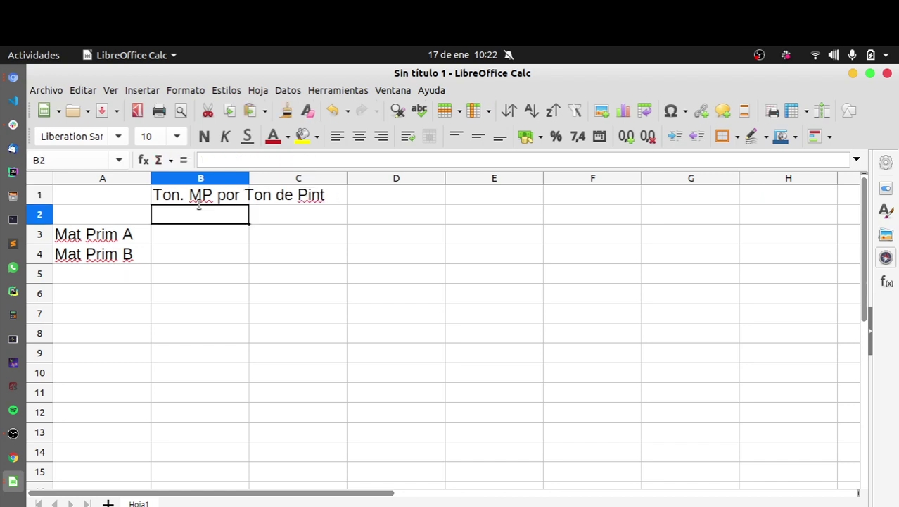
Step: Enter the subheadings "Ext." in cell B2 and "Int." in cell C2
{"action": "type", "text": "Ext"}
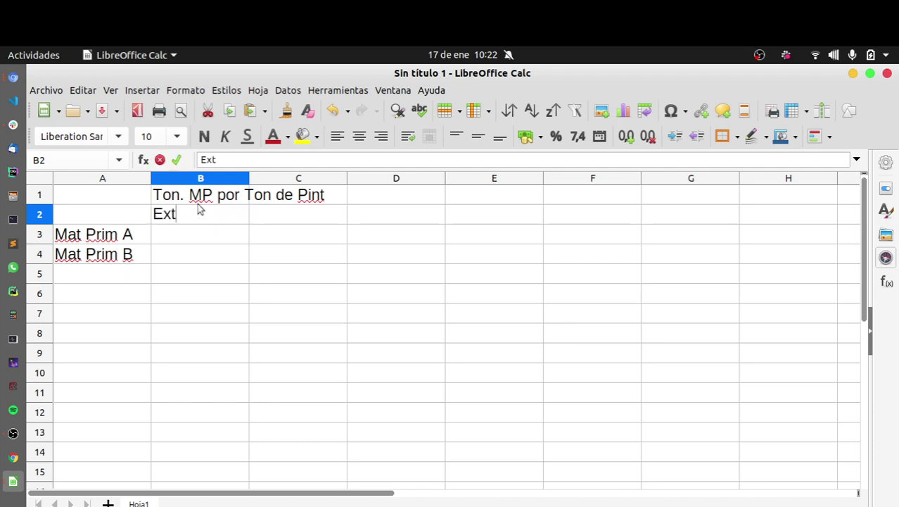
{"action": "type", "text": "."}
{"action": "key", "text": "Tab"}
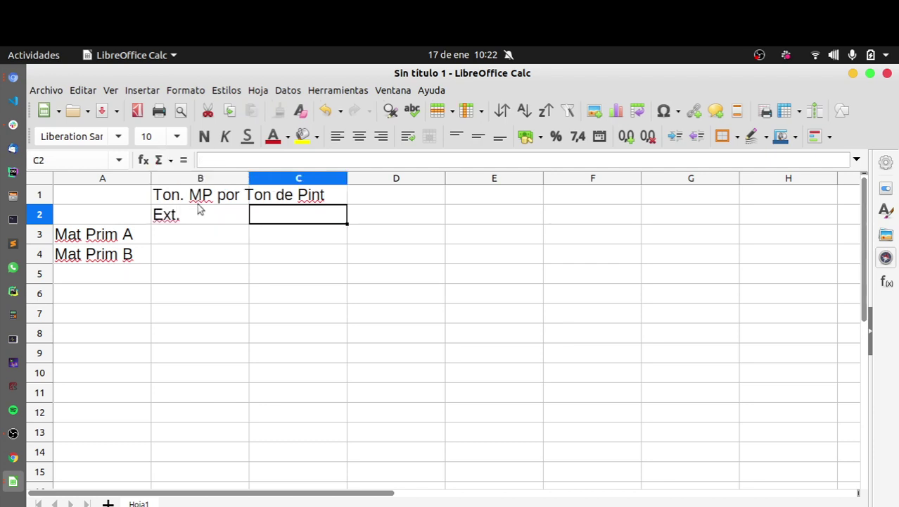
{"action": "type", "text": "Int."}
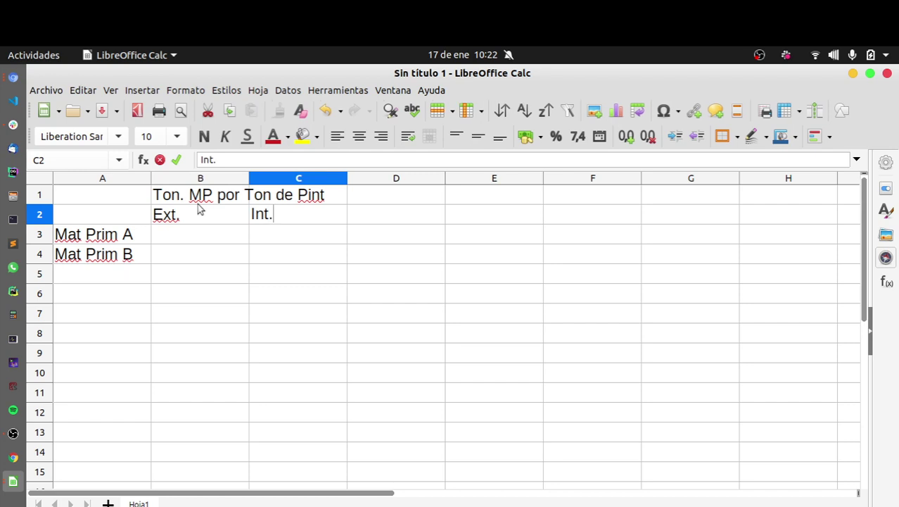
{"action": "key", "text": "Return"}
Step: Fill in the tonnages per paint type: 1 and 2 for Mat Prim A, 2 and 1 for Mat Prim B
{"action": "key", "text": "Left"}
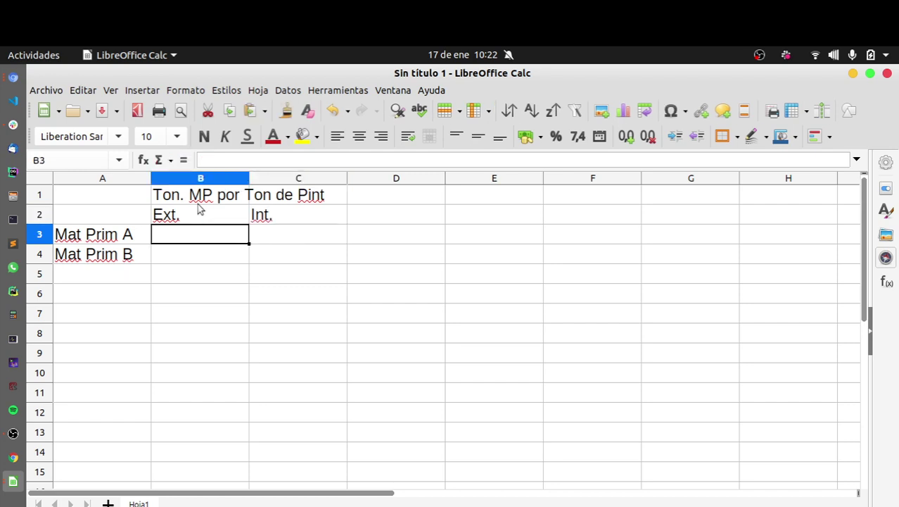
{"action": "type", "text": "1"}
{"action": "key", "text": "Tab"}
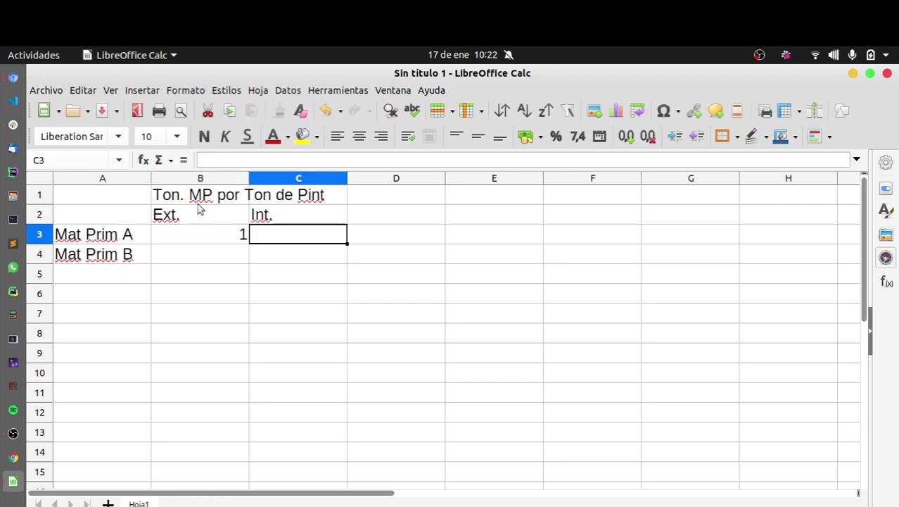
{"action": "type", "text": "2"}
{"action": "key", "text": "Return"}
{"action": "type", "text": "1"}
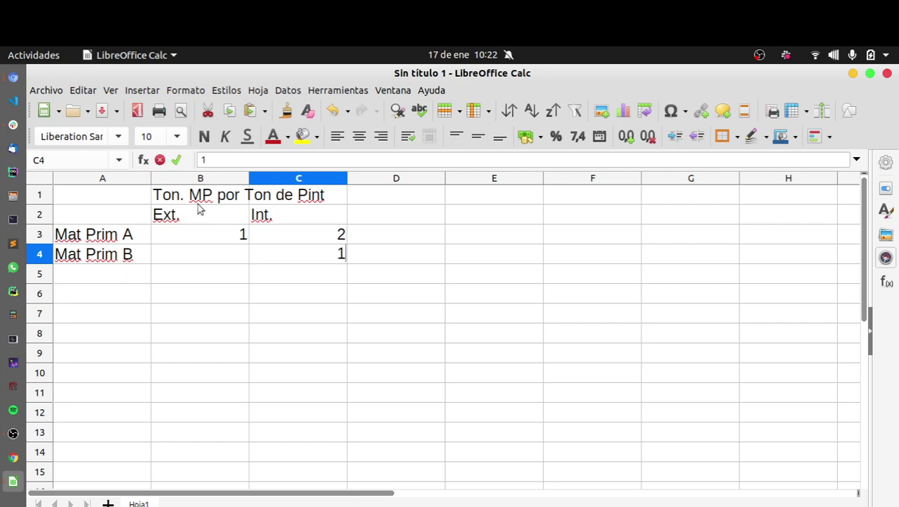
{"action": "key", "text": "Left"}
{"action": "type", "text": "2"}
{"action": "key", "text": "Tab"}
Step: Enter the column heading "Disp. Máx. (Ton)" in cell D1
{"action": "key", "text": "Tab"}
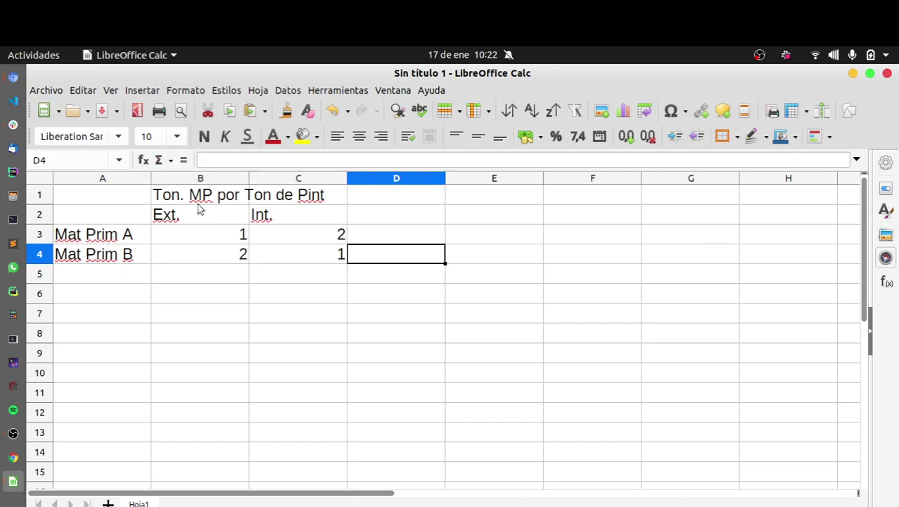
{"action": "key", "text": "Up"}
{"action": "key", "text": "Up"}
{"action": "key", "text": "Up"}
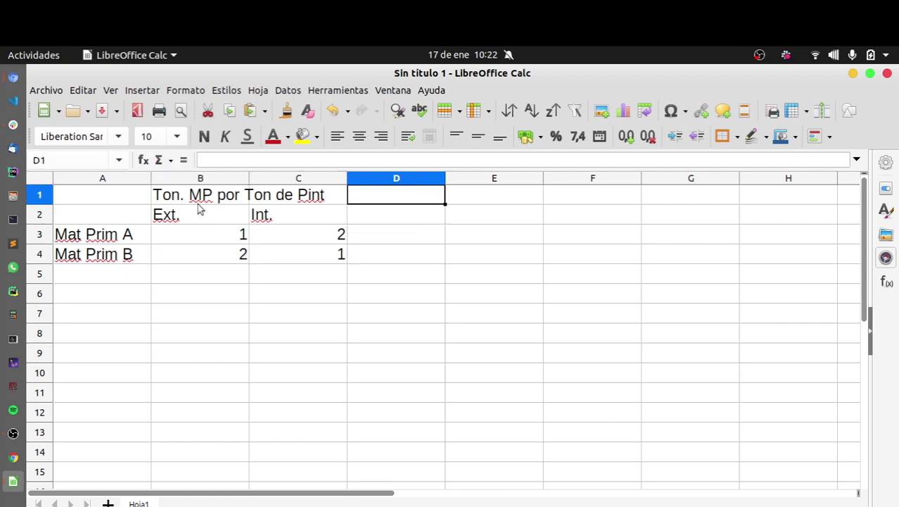
{"action": "type", "text": "Disp"}
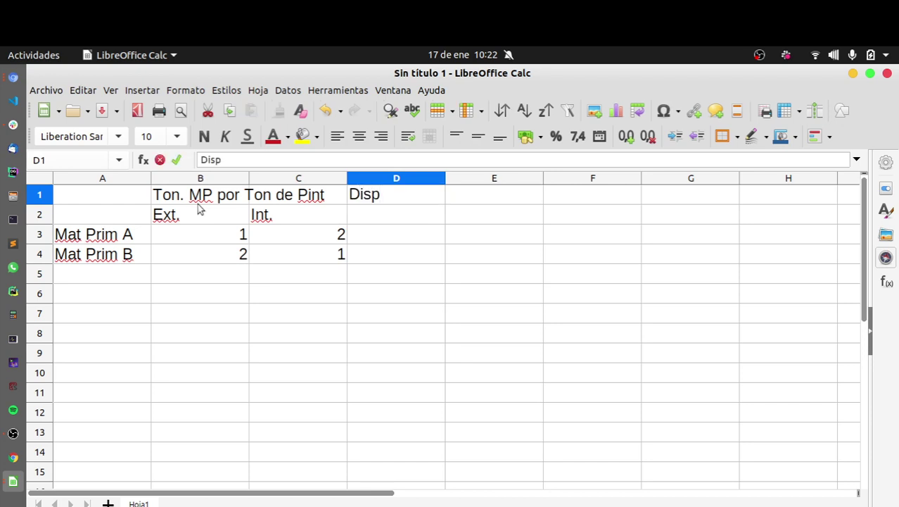
{"action": "type", "text": ". Máxi"}
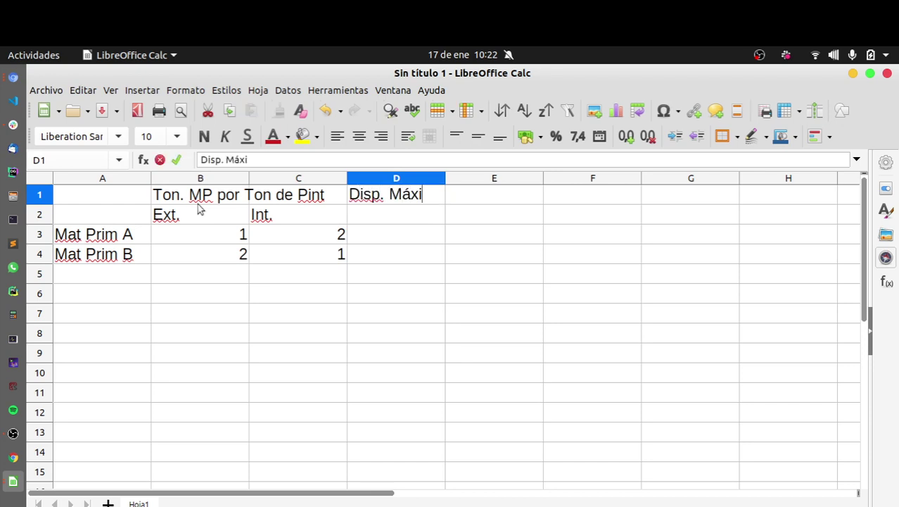
{"action": "key", "text": "BackSpace"}
{"action": "type", "text": ". (Ton)"}
{"action": "key", "text": "Return"}
Step: Enter the maximum availability of 6 for Mat Prim A in D3 and 8 for Mat Prim B in D4
{"action": "key", "text": "Return"}
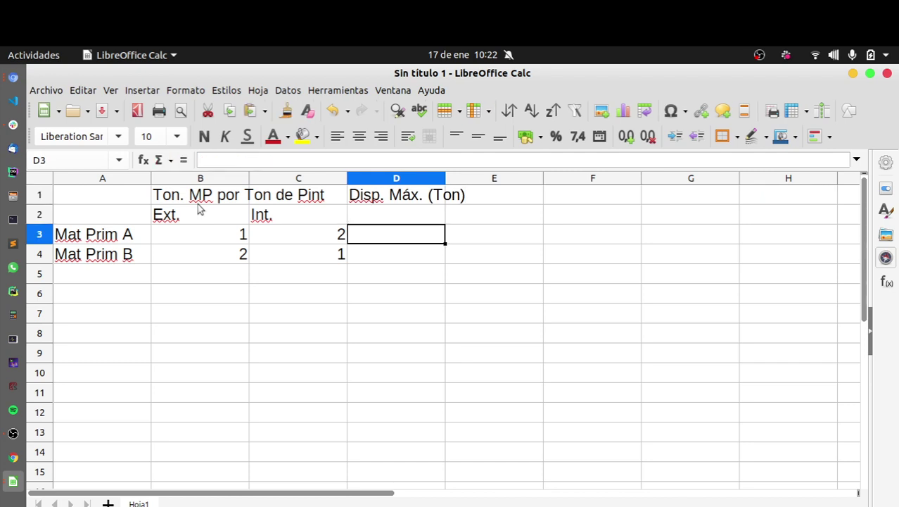
{"action": "type", "text": "6"}
{"action": "key", "text": "Return"}
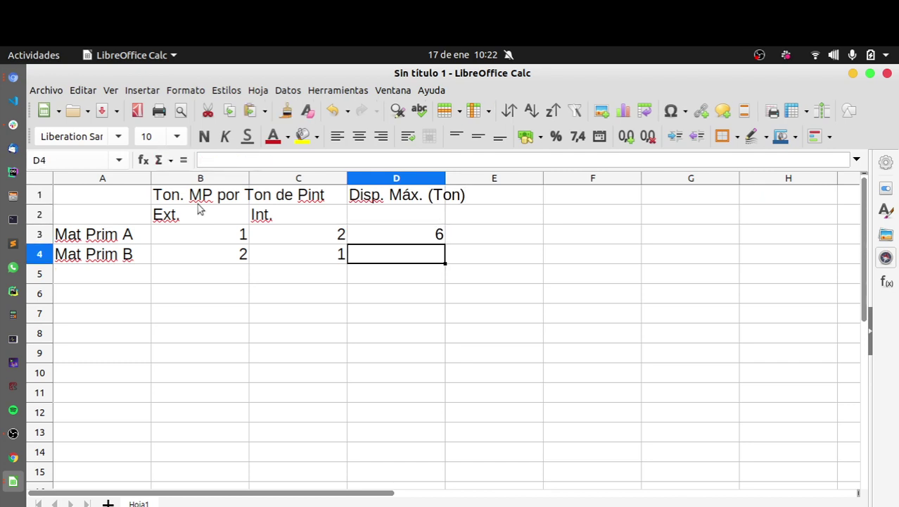
{"action": "type", "text": "8"}
{"action": "key", "text": "Return"}
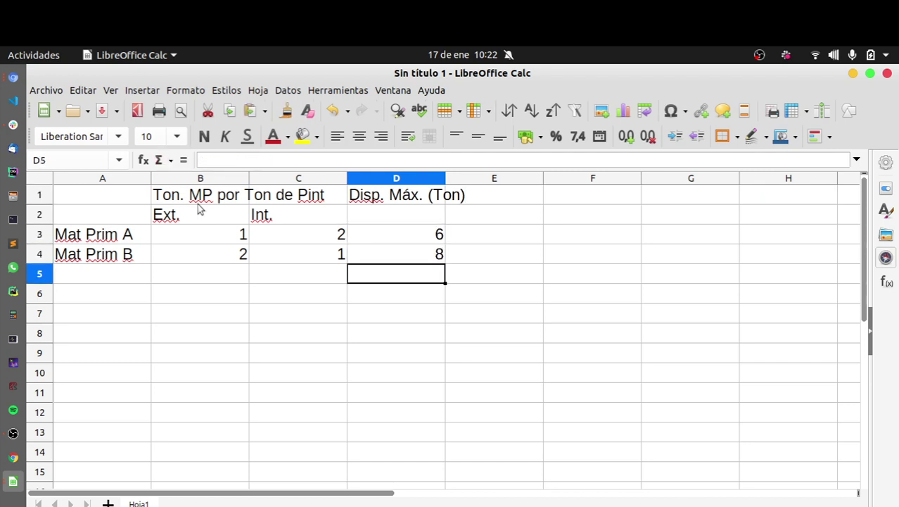
Step: Apply an outer border around the tonnage block B1:C4
{"action": "key", "text": "Up"}
{"action": "key", "text": "Up"}
{"action": "key", "text": "Left"}
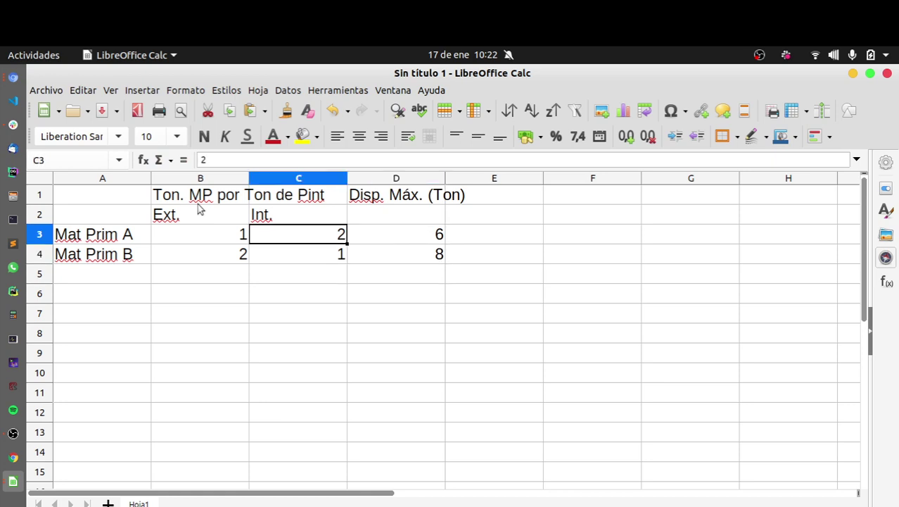
{"action": "left_click_drag", "start_coordinate": [204, 199], "coordinate": [289, 254]}
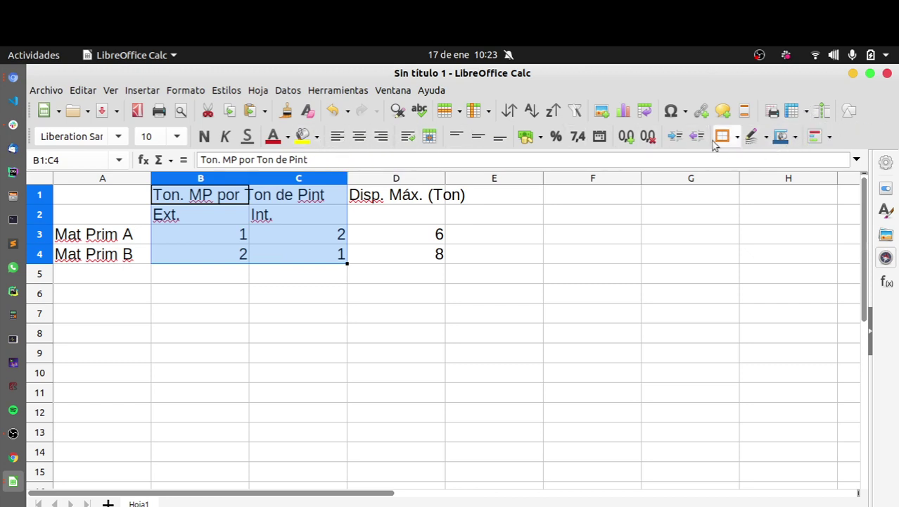
{"action": "left_click", "coordinate": [736, 138]}
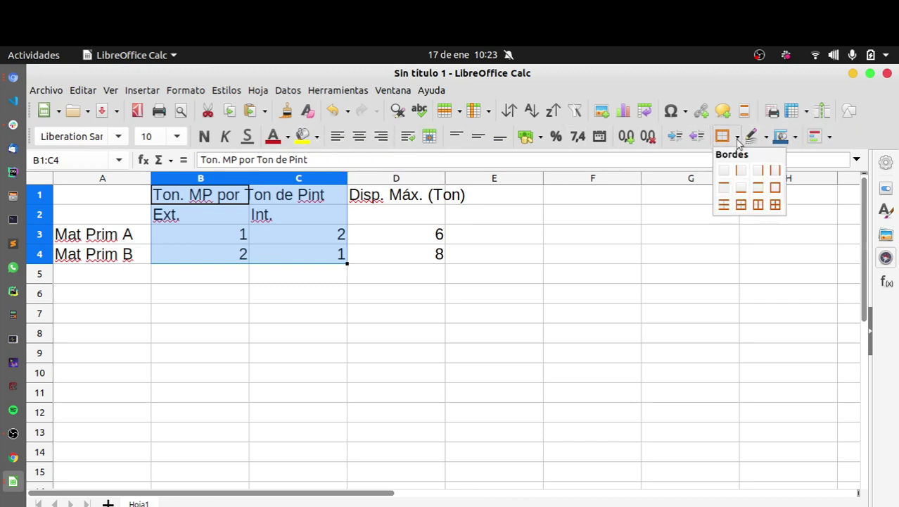
{"action": "left_click", "coordinate": [775, 204]}
{"action": "left_click", "coordinate": [577, 234]}
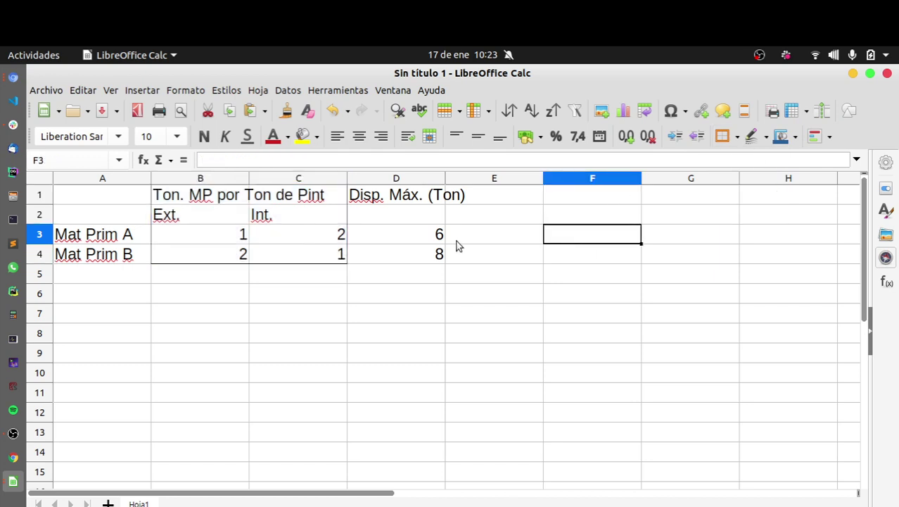
{"action": "left_click_drag", "start_coordinate": [393, 196], "coordinate": [389, 250]}
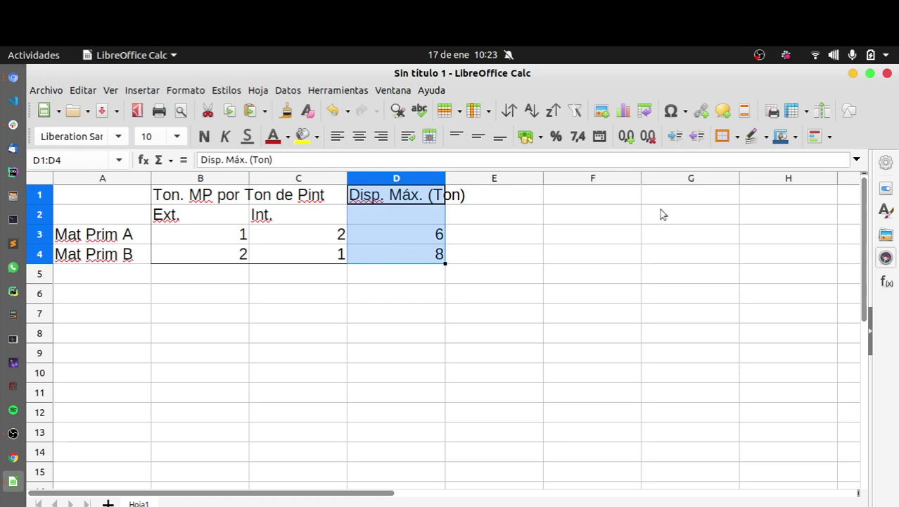
{"action": "left_click", "coordinate": [737, 136]}
{"action": "key", "text": "Escape"}
{"action": "left_click", "coordinate": [384, 220]}
{"action": "left_click_drag", "start_coordinate": [105, 240], "coordinate": [386, 254]}
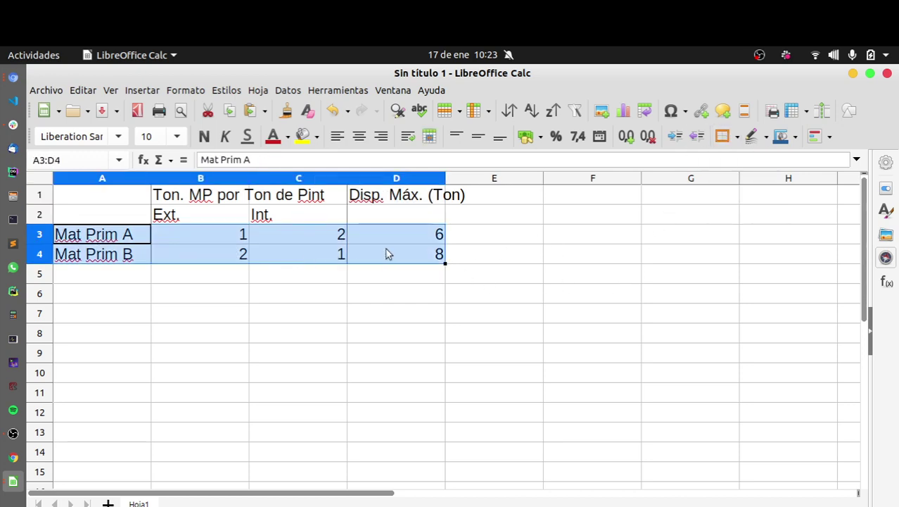
{"action": "left_click", "coordinate": [738, 136]}
{"action": "key", "text": "Escape"}
Step: Merge and center the heading across B1:C1, and widen columns C and D
{"action": "left_click_drag", "start_coordinate": [216, 199], "coordinate": [311, 199]}
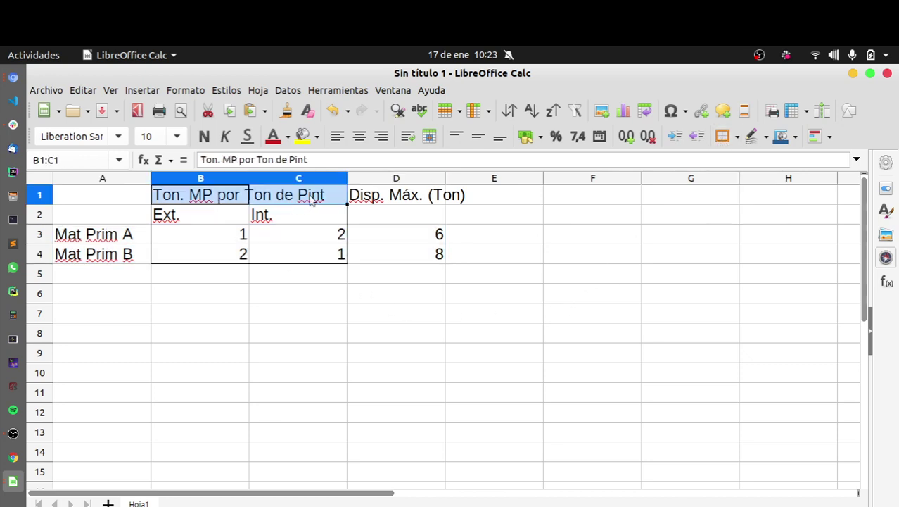
{"action": "left_click", "coordinate": [428, 136]}
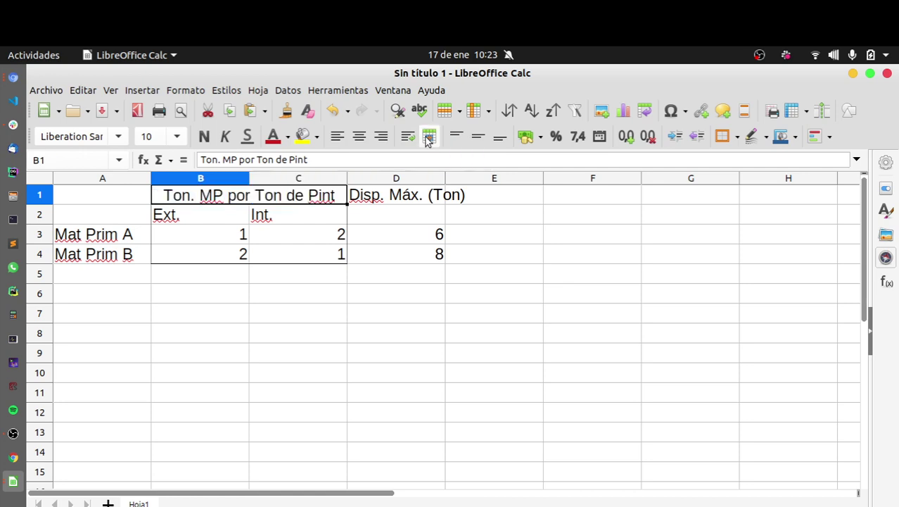
{"action": "left_click", "coordinate": [375, 293]}
{"action": "left_click_drag", "start_coordinate": [446, 178], "coordinate": [510, 178]}
{"action": "left_click_drag", "start_coordinate": [348, 179], "coordinate": [421, 179]}
Step: Review the tonnage per paint type and the maximum availability of Mat Prim A and Mat Prim B
{"action": "left_click", "coordinate": [193, 237]}
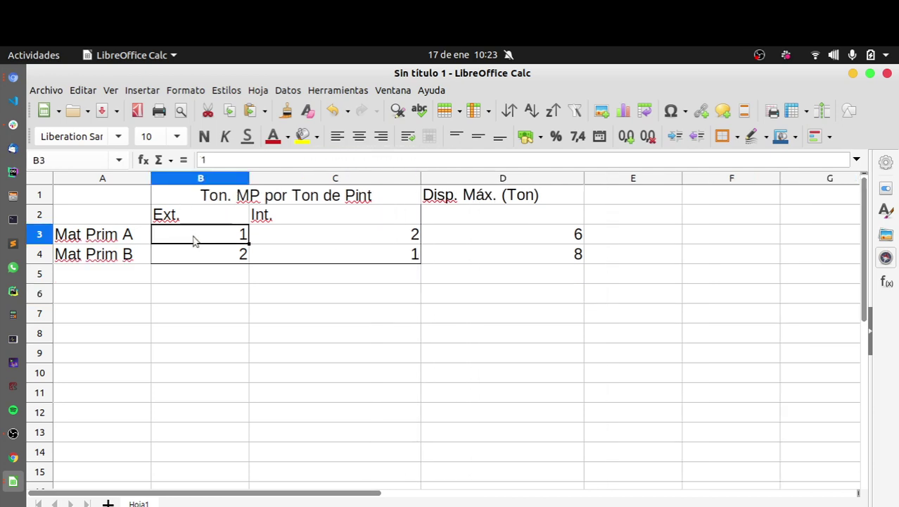
{"action": "left_click", "coordinate": [106, 236]}
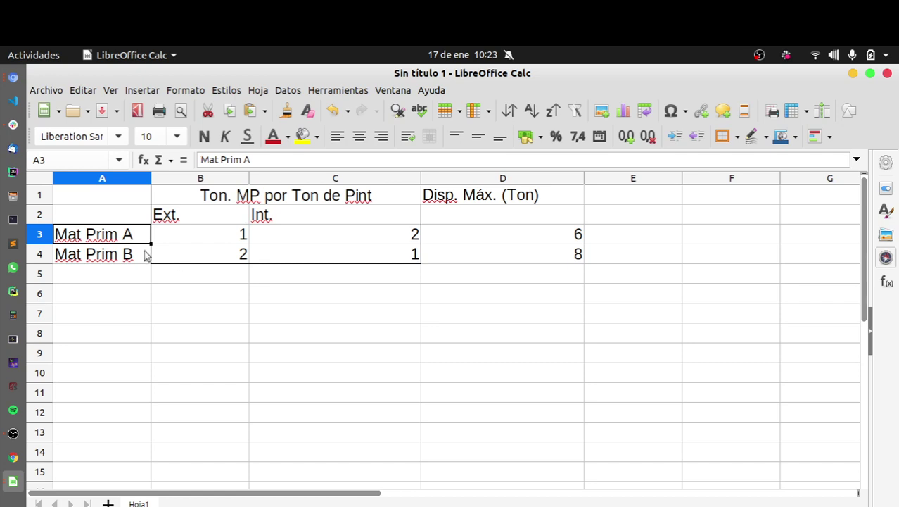
{"action": "left_click", "coordinate": [357, 222]}
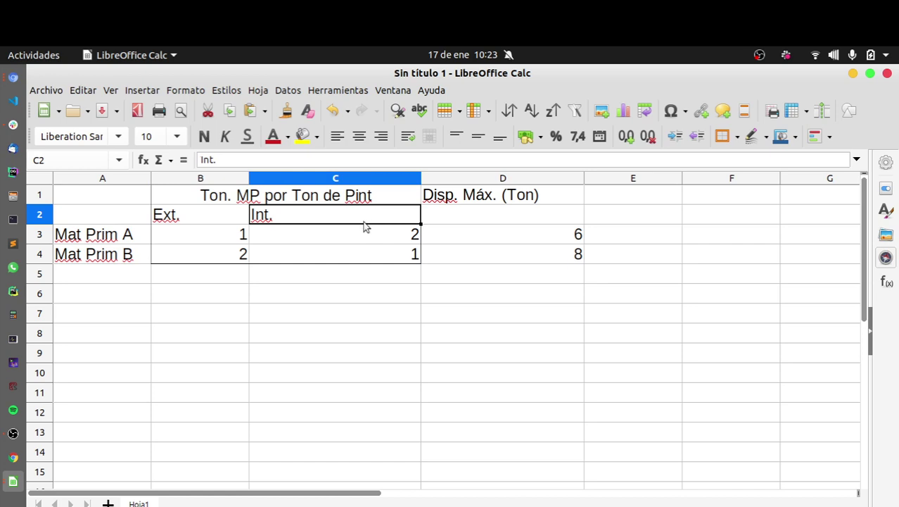
{"action": "left_click", "coordinate": [362, 235]}
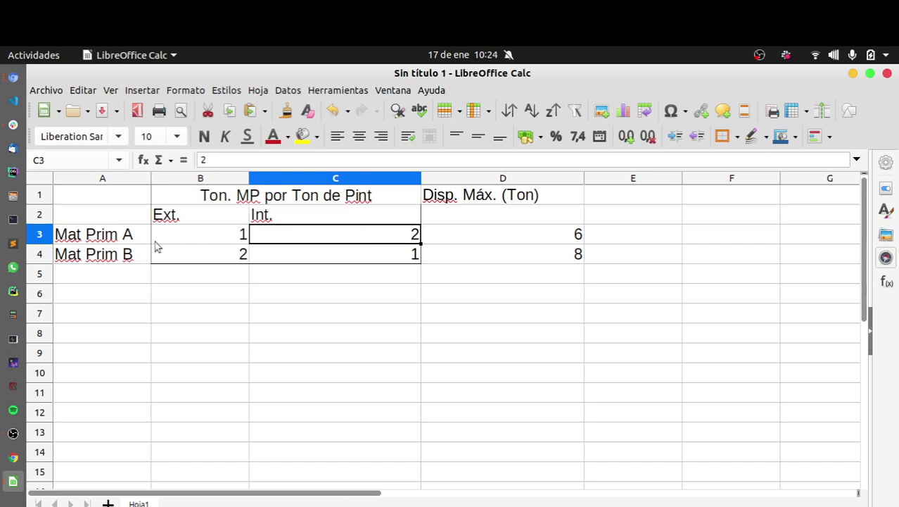
{"action": "left_click", "coordinate": [133, 242]}
{"action": "left_click", "coordinate": [276, 252]}
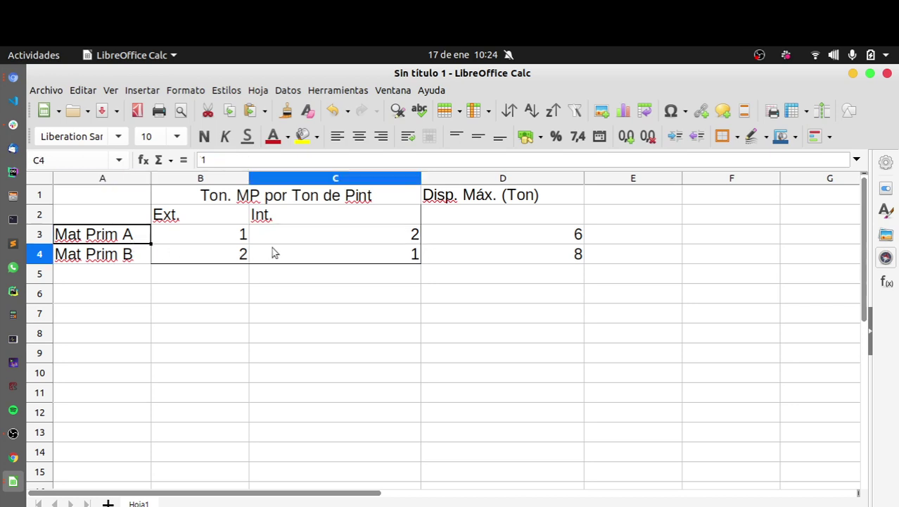
{"action": "left_click", "coordinate": [136, 258]}
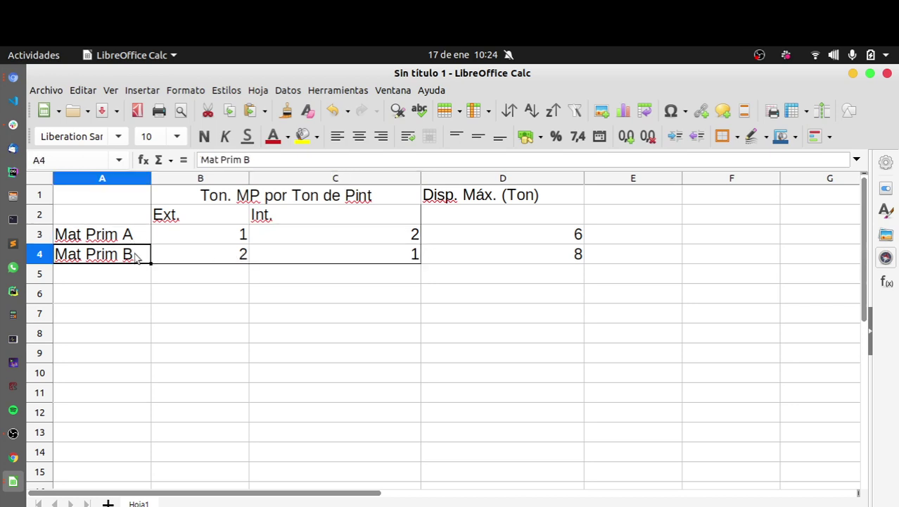
{"action": "left_click", "coordinate": [281, 258]}
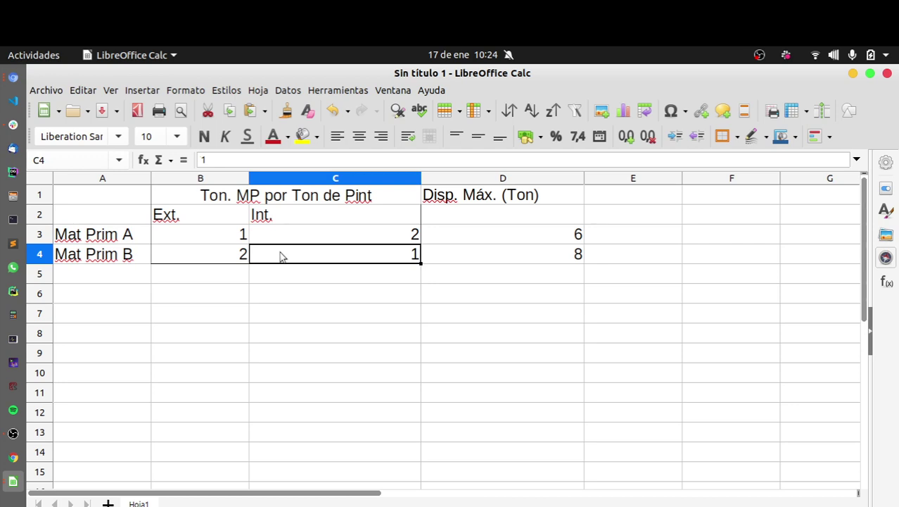
{"action": "left_click", "coordinate": [461, 243]}
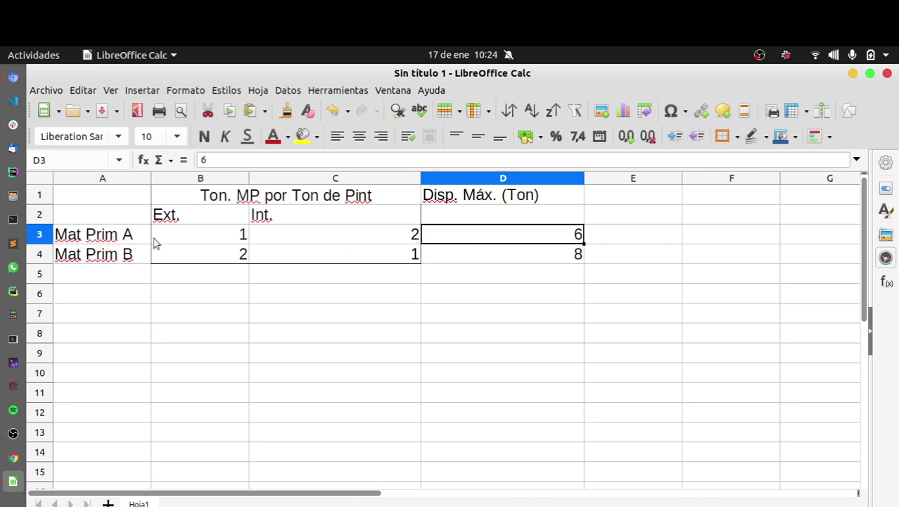
{"action": "double_click", "coordinate": [440, 261]}
{"action": "left_click", "coordinate": [127, 257]}
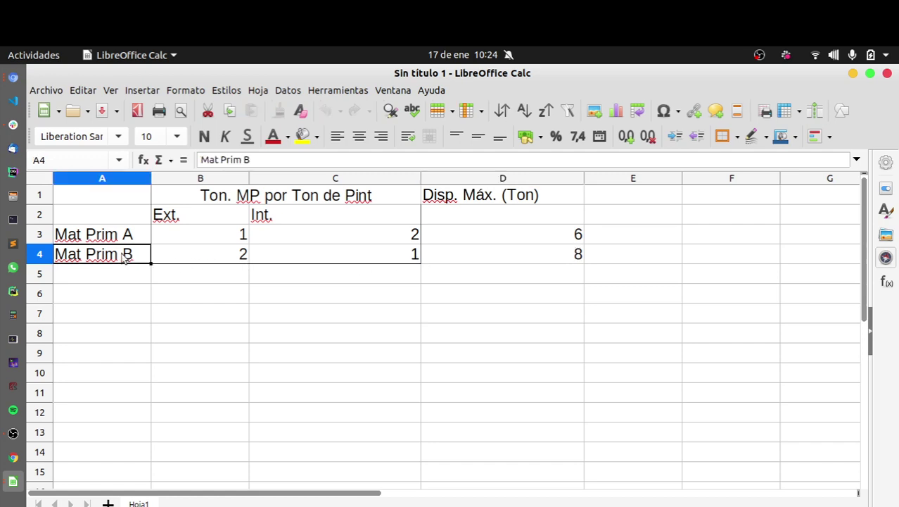
{"action": "left_click", "coordinate": [533, 258]}
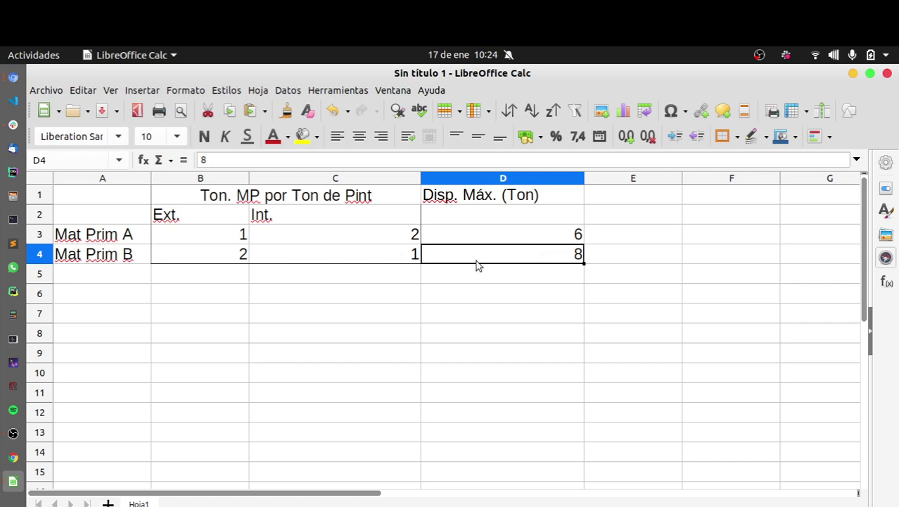
{"action": "left_click", "coordinate": [110, 302]}
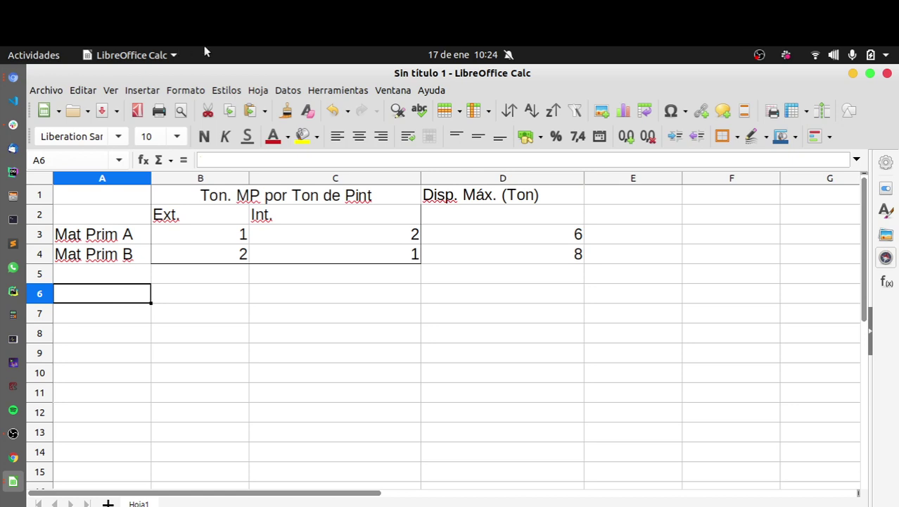
Step: Apply an outer border around the two raw material rows, A3:D4
{"action": "left_click", "coordinate": [113, 235]}
{"action": "left_click_drag", "start_coordinate": [112, 235], "coordinate": [457, 252]}
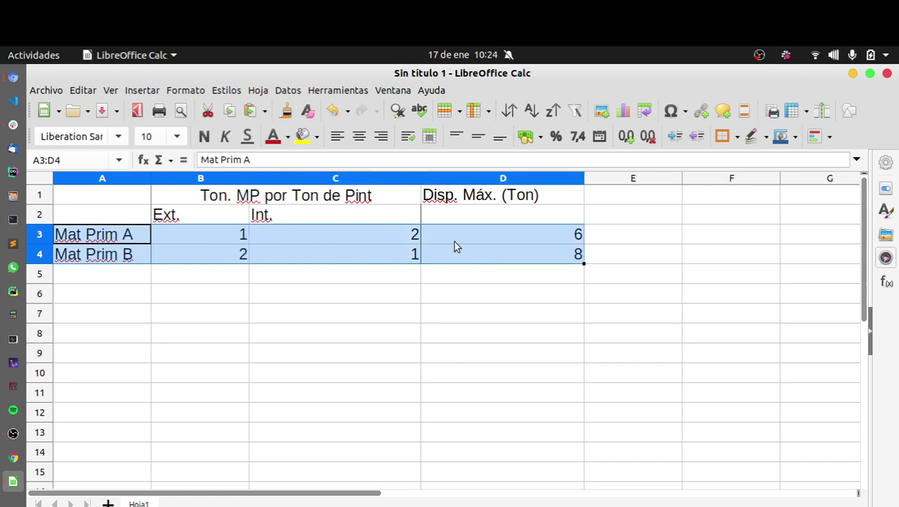
{"action": "left_click", "coordinate": [736, 137]}
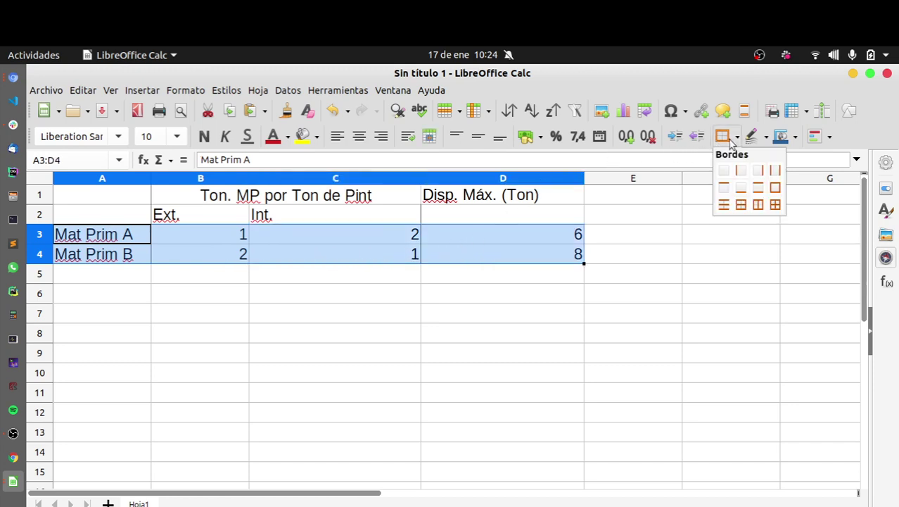
{"action": "left_click", "coordinate": [775, 187]}
{"action": "left_click", "coordinate": [693, 234]}
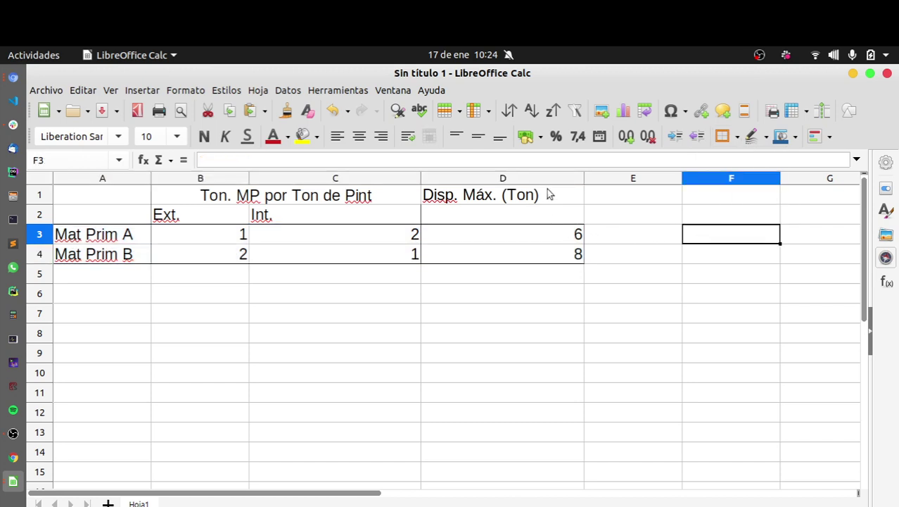
Step: Apply an outer border around the maximum availability column, D1:D4
{"action": "left_click_drag", "start_coordinate": [550, 194], "coordinate": [430, 256]}
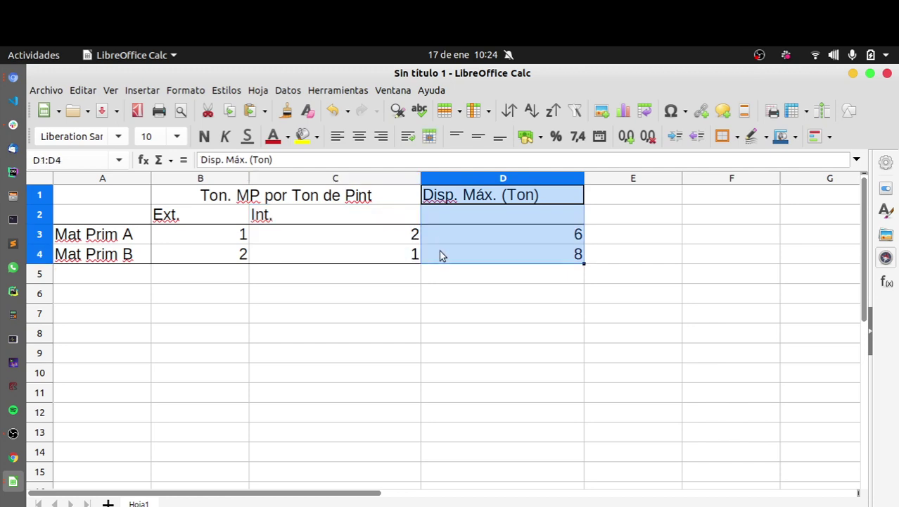
{"action": "left_click", "coordinate": [723, 140]}
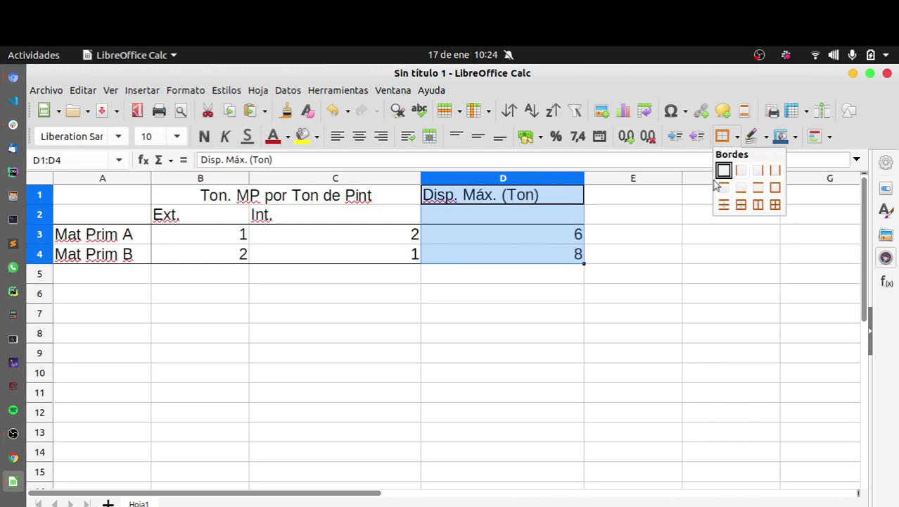
{"action": "left_click", "coordinate": [776, 188]}
{"action": "left_click", "coordinate": [732, 238]}
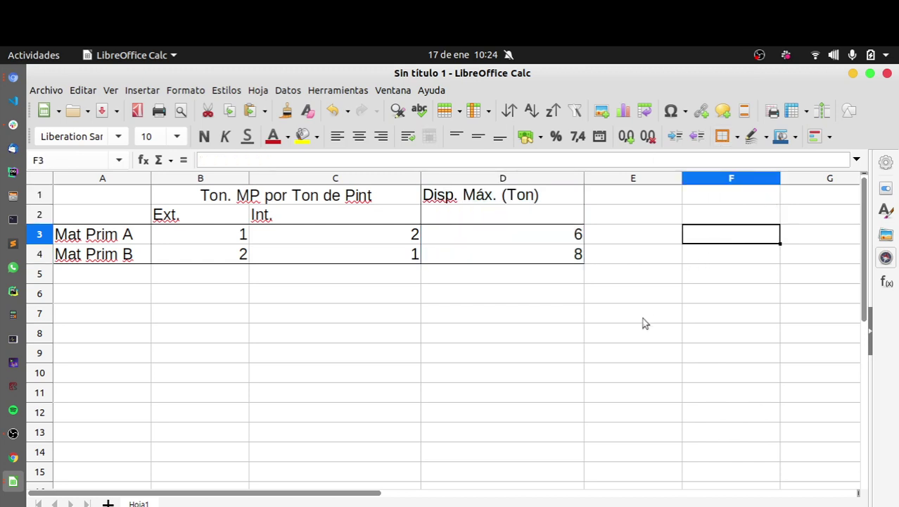
Step: Enter the label "Exteriores" in cell A7 with the value 3000 in B7
{"action": "left_click", "coordinate": [533, 356]}
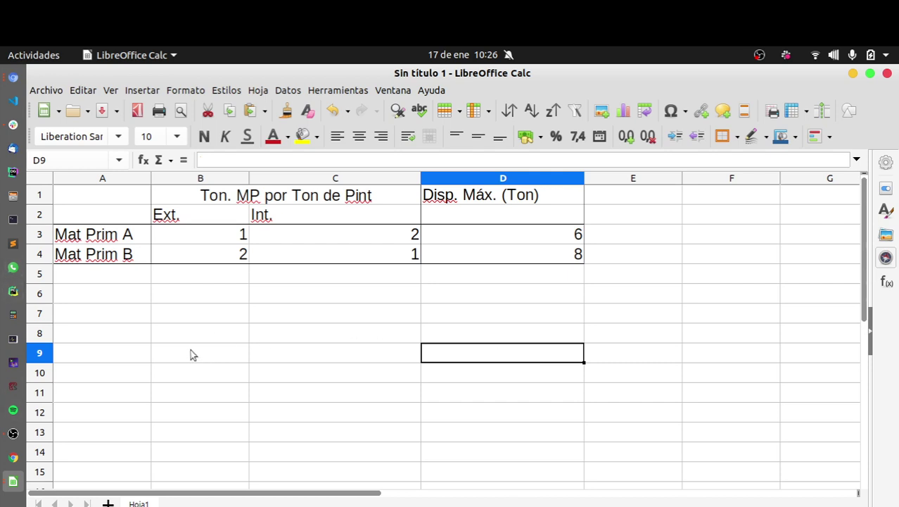
{"action": "left_click", "coordinate": [146, 322]}
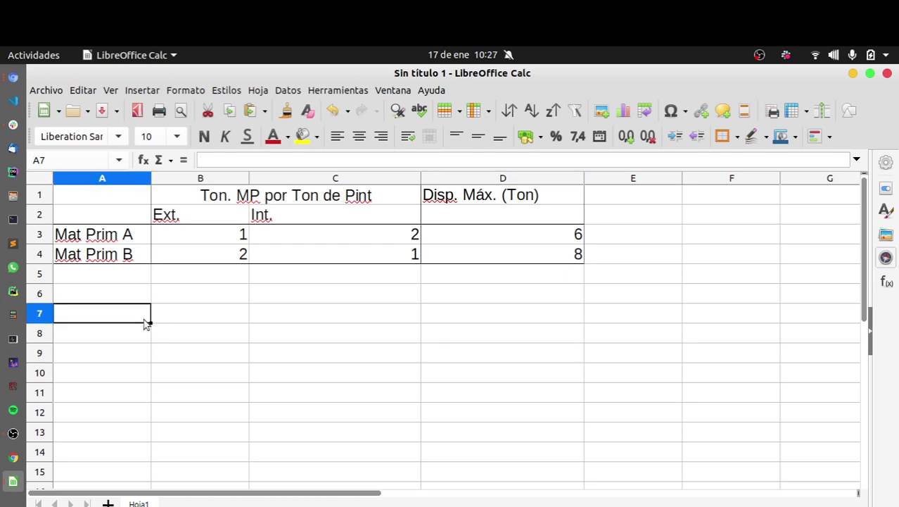
{"action": "type", "text": "Exteriores"}
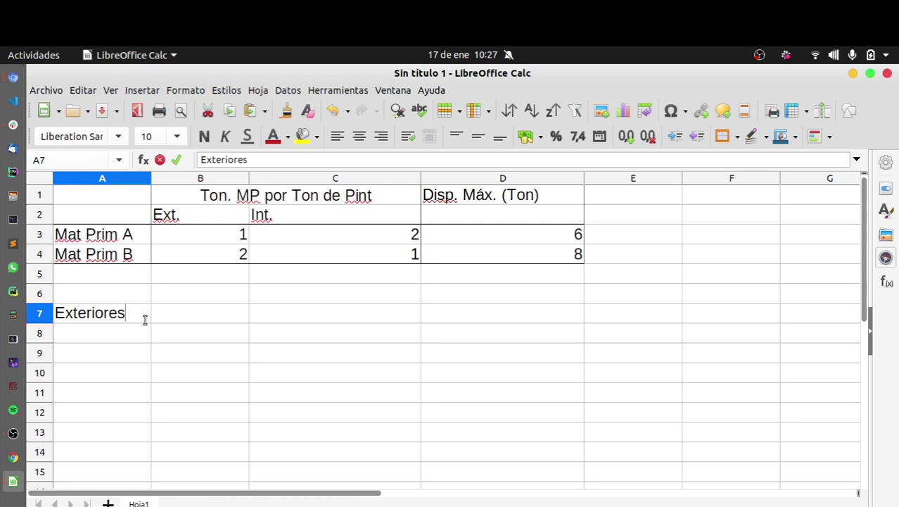
{"action": "key", "text": "Tab"}
{"action": "type", "text": "#"}
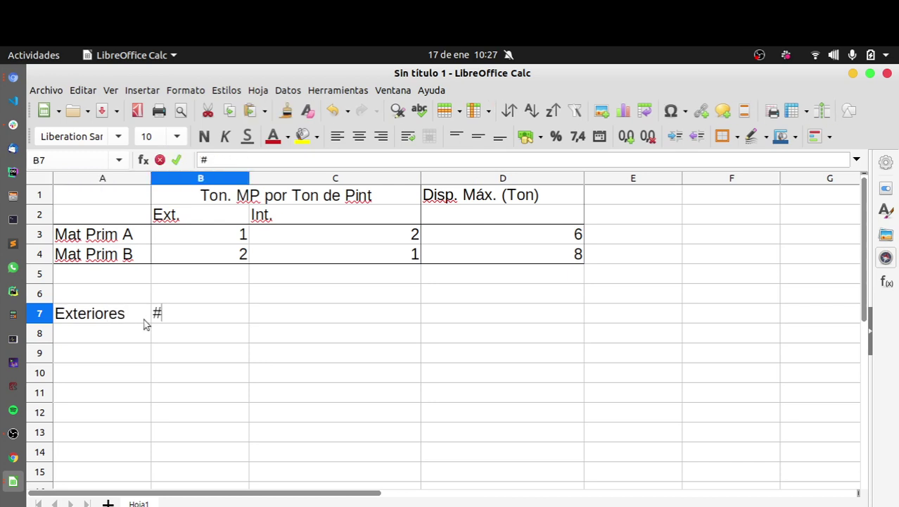
{"action": "key", "text": "BackSpace"}
{"action": "type", "text": "3"}
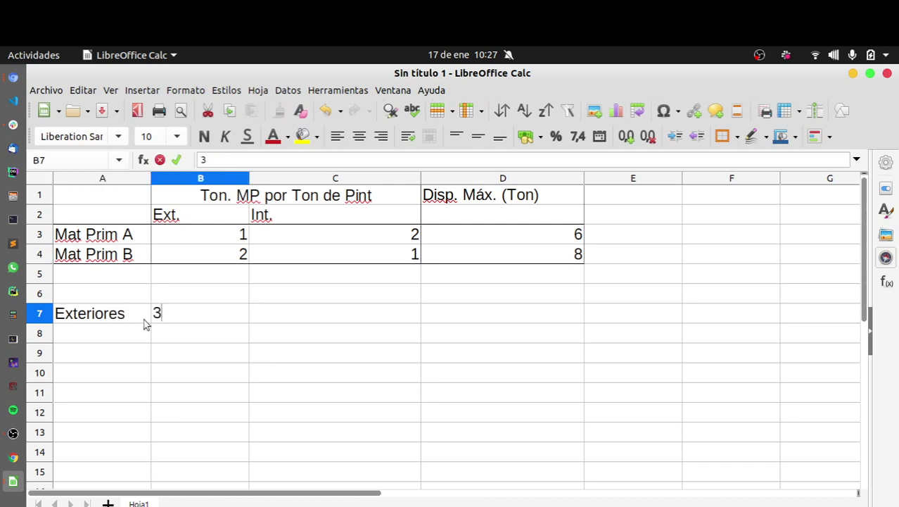
{"action": "type", "text": "000"}
{"action": "key", "text": "Return"}
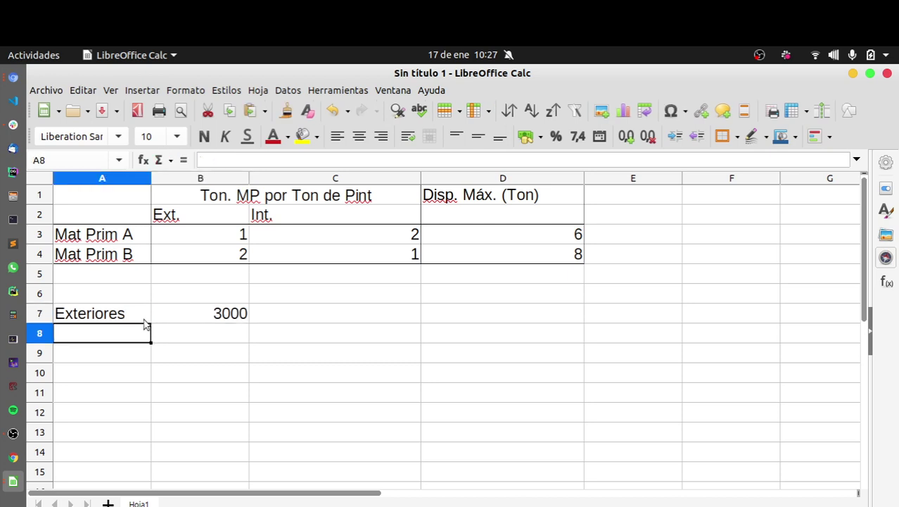
Step: Enter the label "Interiores" in cell A8 with the value 2000 in B8
{"action": "type", "text": "In teriores"}
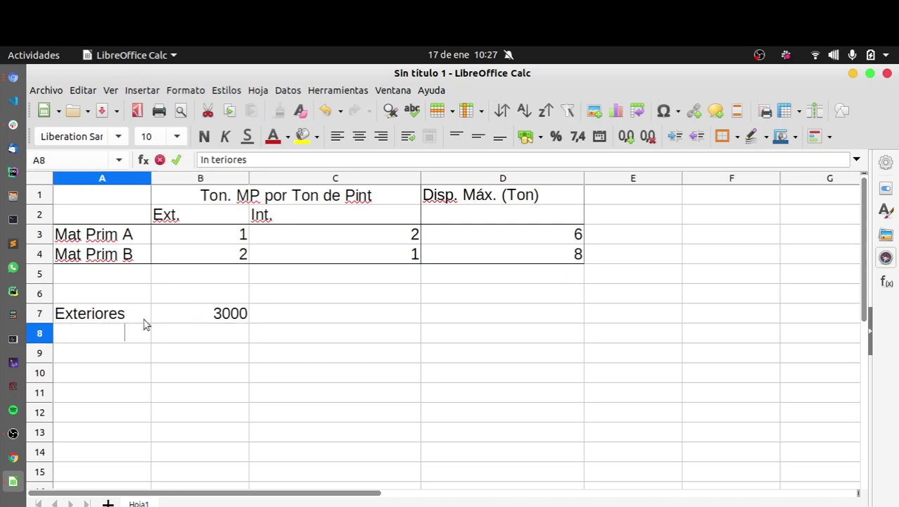
{"action": "key", "text": "ctrl+Left"}
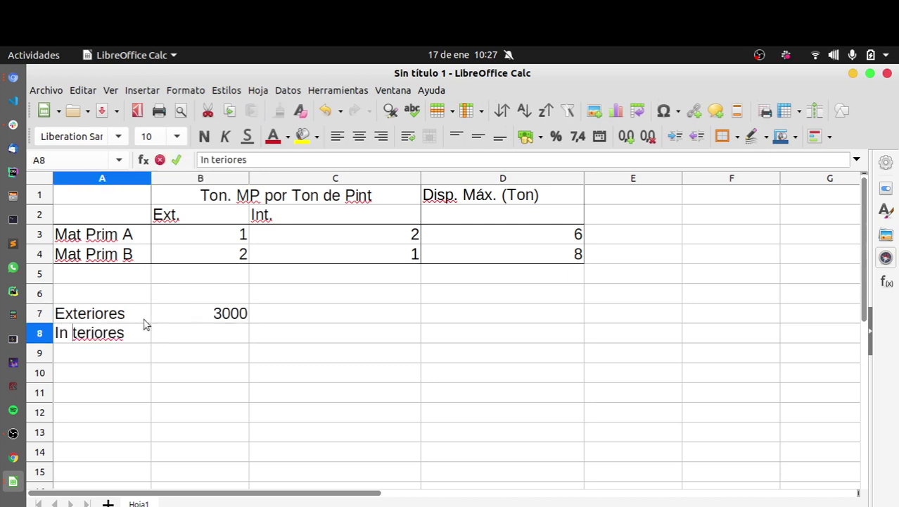
{"action": "key", "text": "BackSpace"}
{"action": "key", "text": "Return"}
{"action": "key", "text": "Up"}
{"action": "key", "text": "Right"}
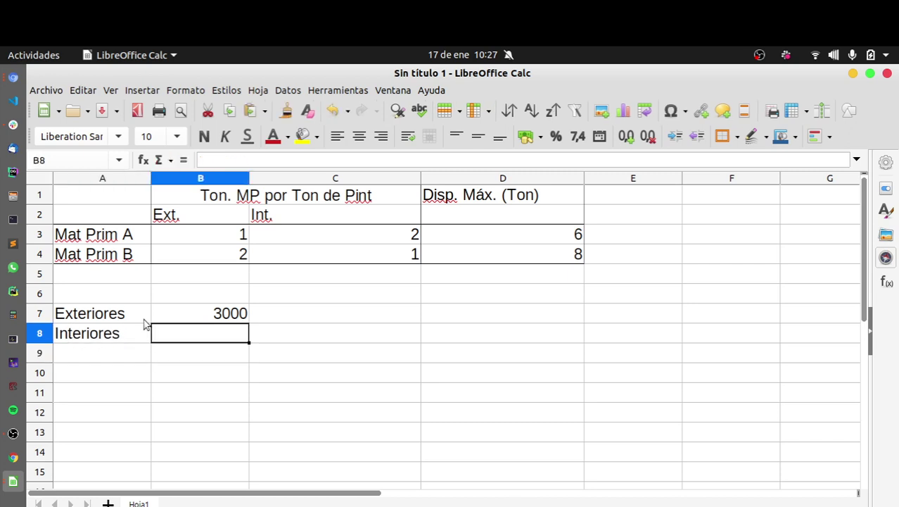
{"action": "type", "text": "2000"}
{"action": "key", "text": "Return"}
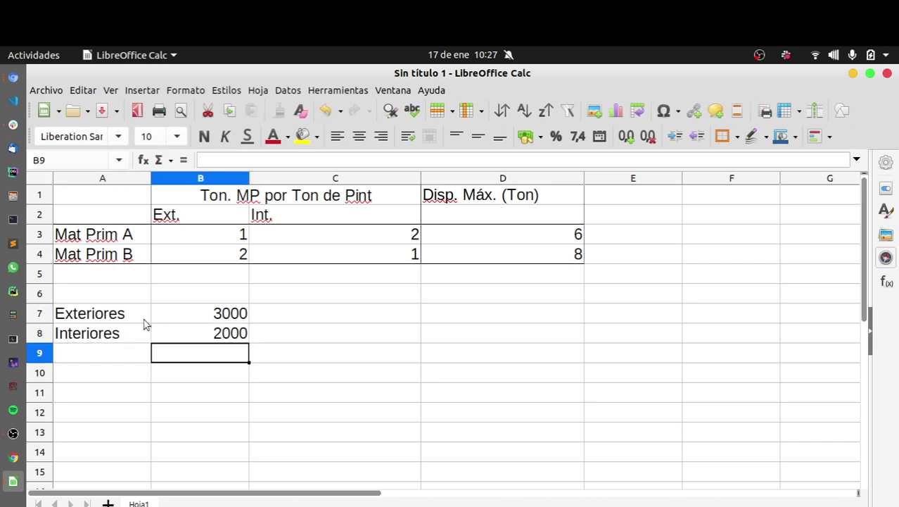
Step: Format the Exteriores and Interiores values in B7:B8 as currency
{"action": "left_click", "coordinate": [200, 336], "text": "shift"}
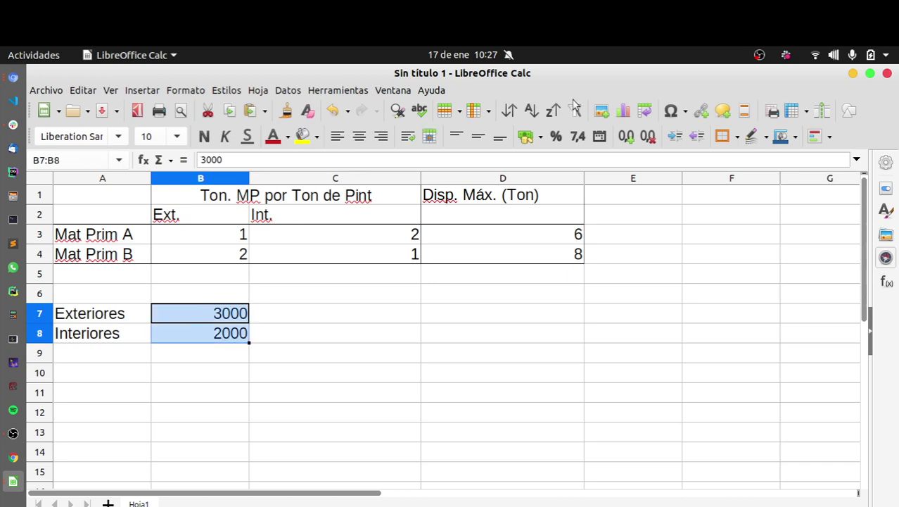
{"action": "left_click", "coordinate": [529, 134]}
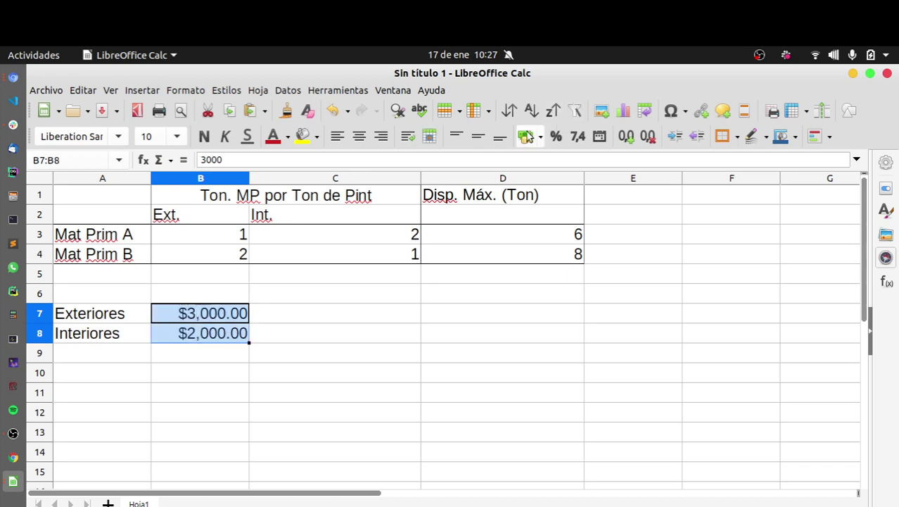
{"action": "left_click", "coordinate": [378, 363]}
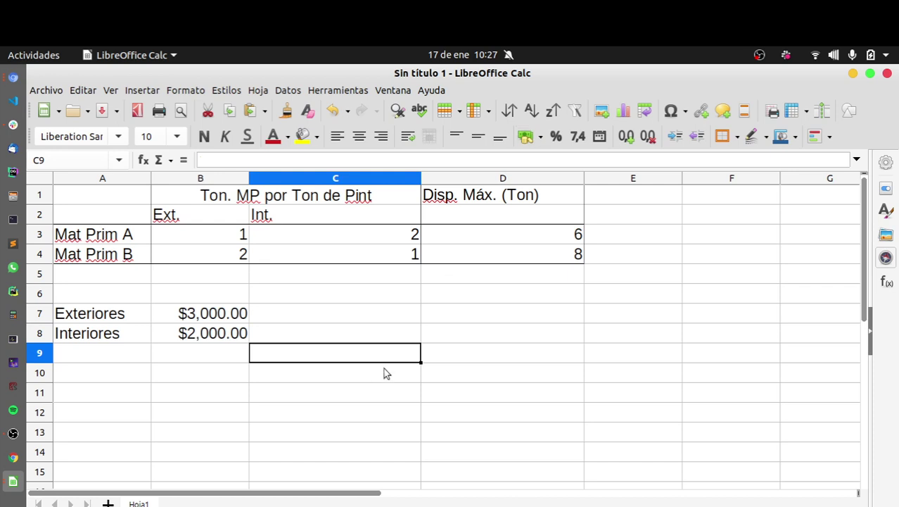
{"action": "left_click", "coordinate": [385, 374]}
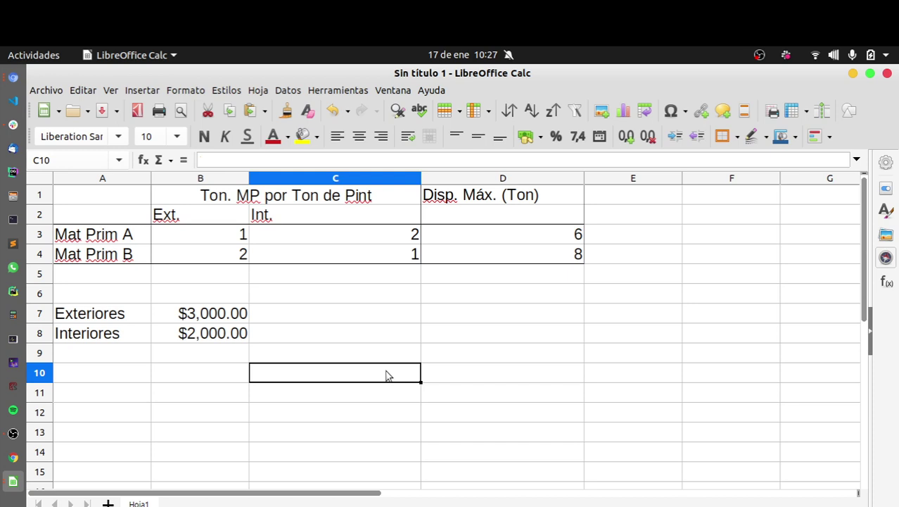
{"action": "left_click_drag", "start_coordinate": [480, 230], "coordinate": [132, 257]}
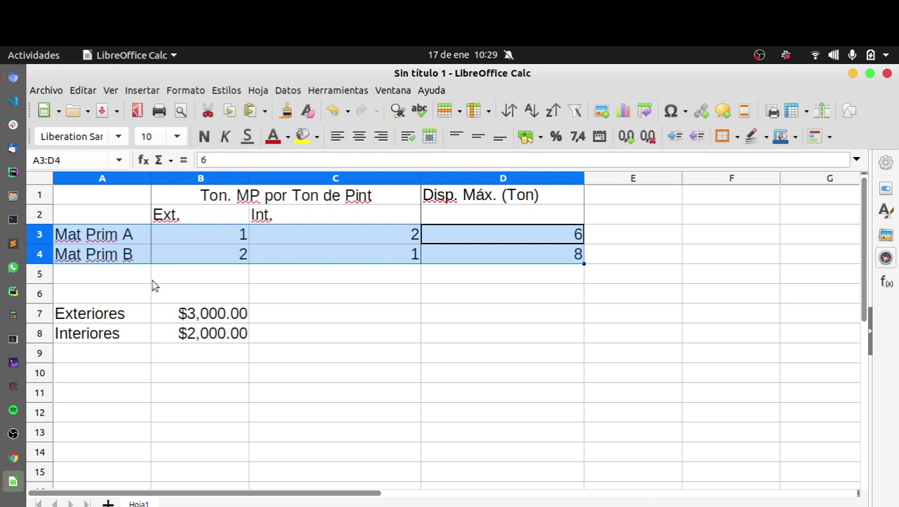
{"action": "key", "text": "Down"}
{"action": "key", "text": "Down"}
{"action": "key", "text": "Down"}
{"action": "key", "text": "Down"}
{"action": "key", "text": "Down"}
{"action": "key", "text": "Down"}
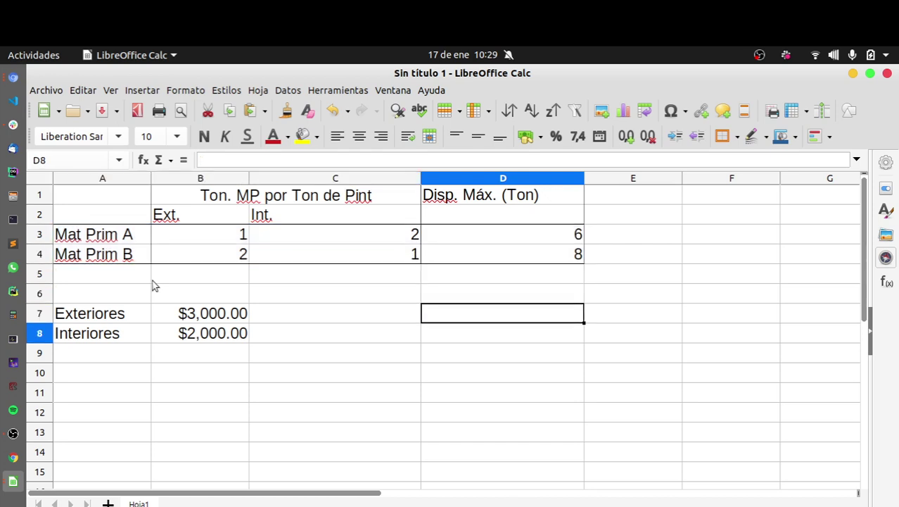
{"action": "key", "text": "Up"}
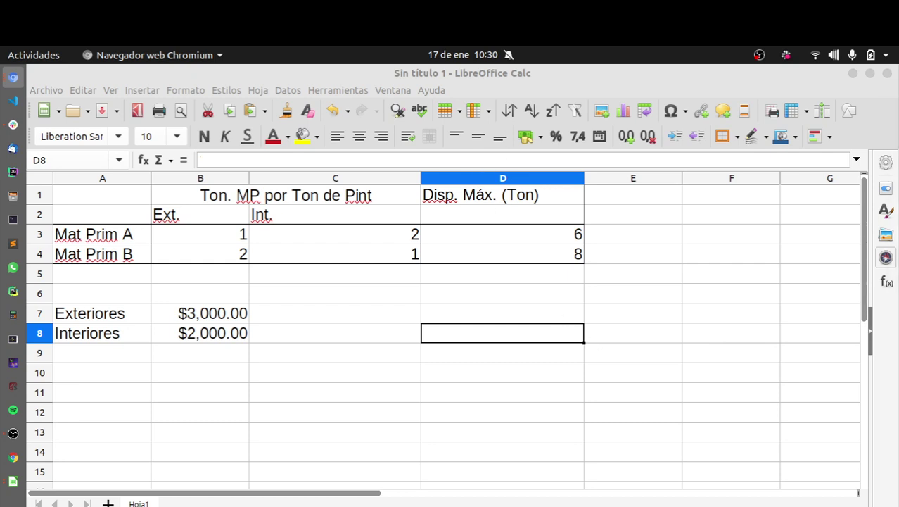
Step: Switch to the Google Meet call in Chromium, maximize its window to view the participants, and return to the LibreOffice Calc spreadsheet
{"action": "key", "text": "alt+Tab"}
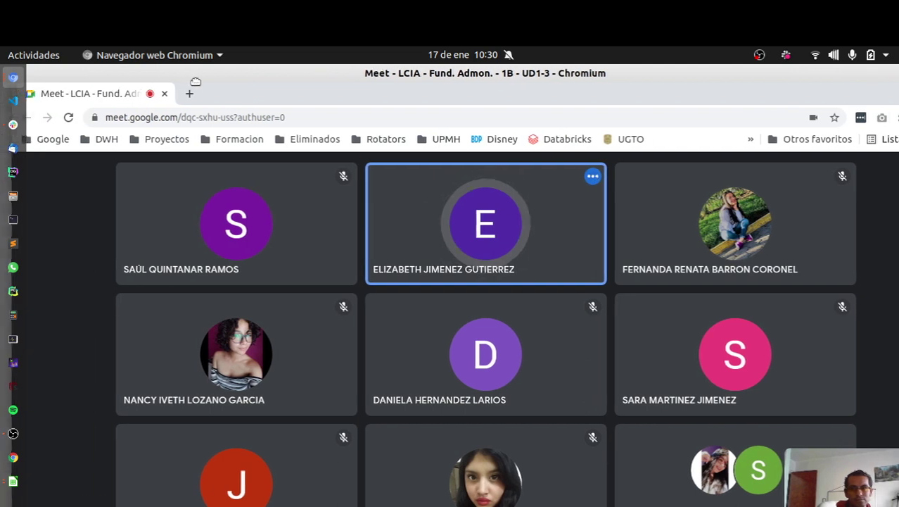
{"action": "left_click_drag", "start_coordinate": [196, 82], "coordinate": [222, 85]}
{"action": "double_click", "coordinate": [223, 75]}
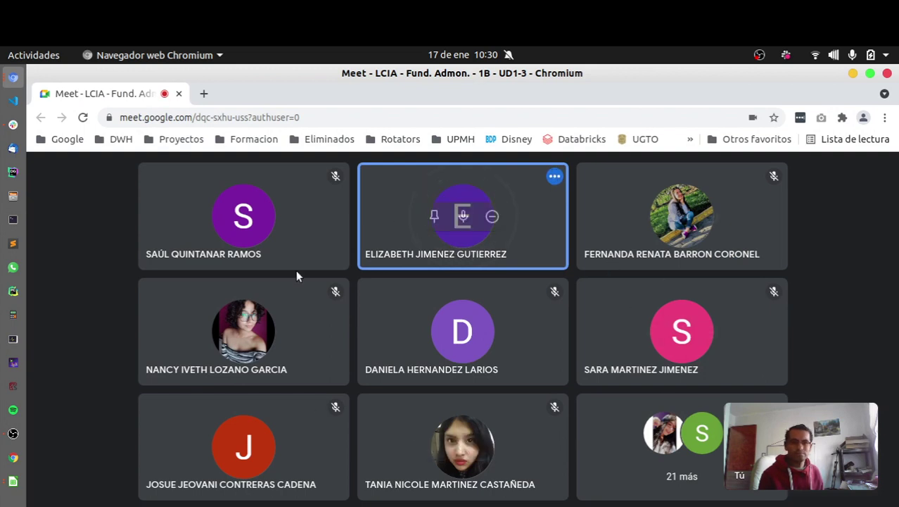
{"action": "mouse_move", "coordinate": [294, 429]}
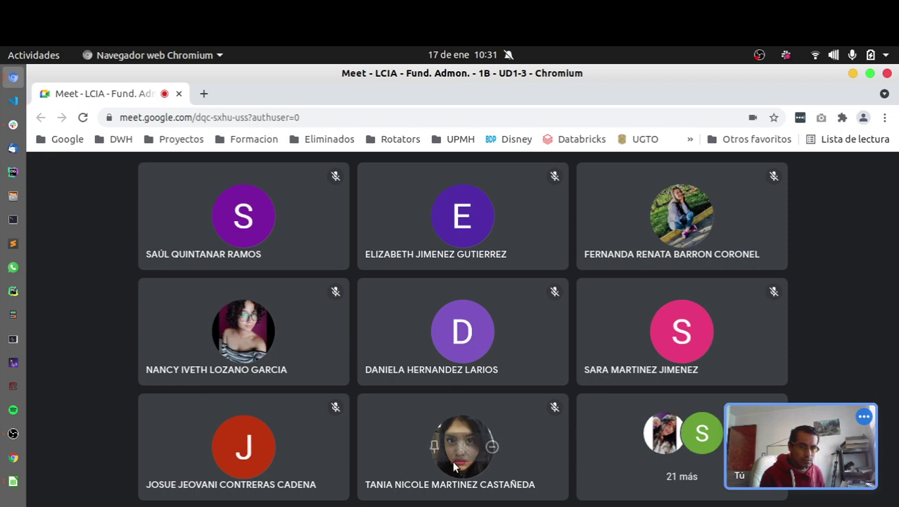
{"action": "mouse_move", "coordinate": [435, 333]}
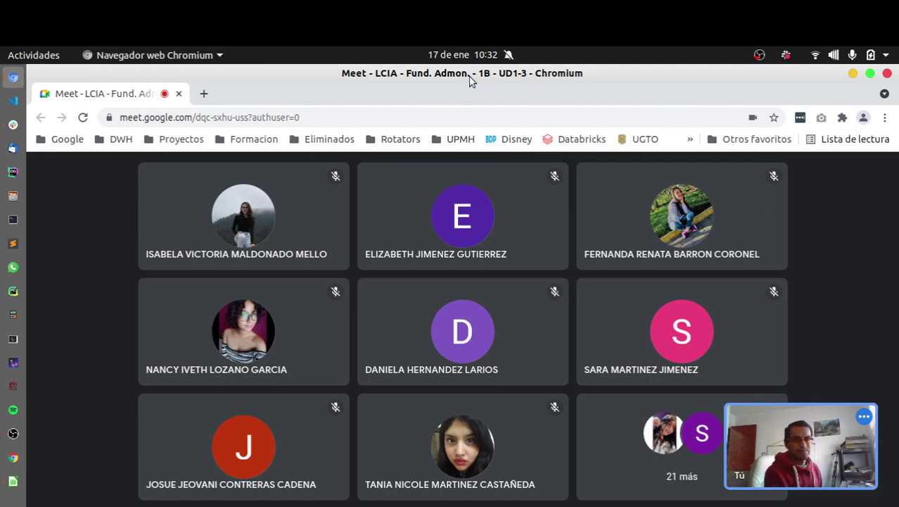
{"action": "key", "text": "alt+Tab"}
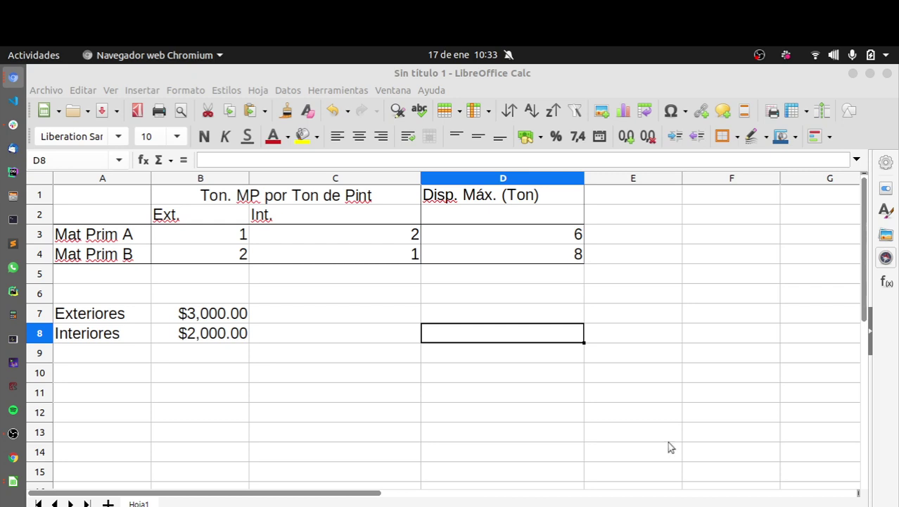
Step: Review the interior paint raw material amounts in C3:C4 and the Exteriores and Interiores values in B7:B8
{"action": "left_click", "coordinate": [513, 372]}
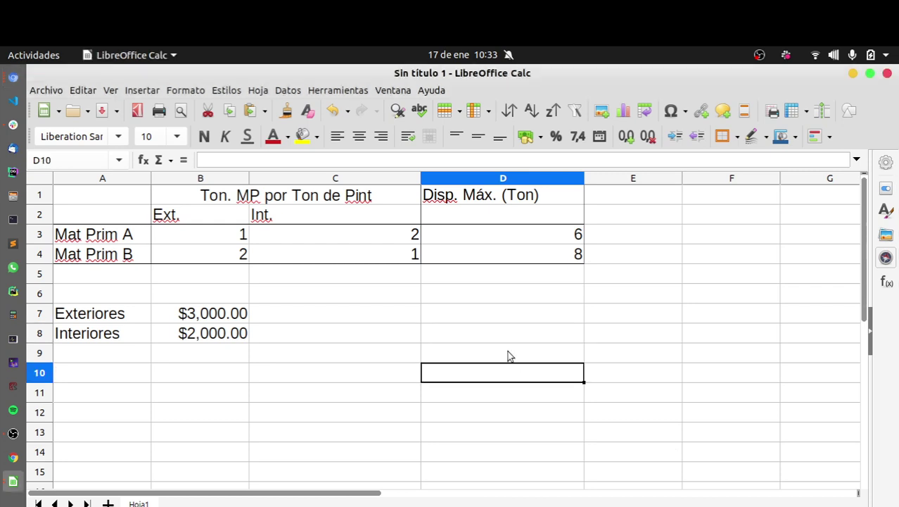
{"action": "left_click", "coordinate": [513, 333]}
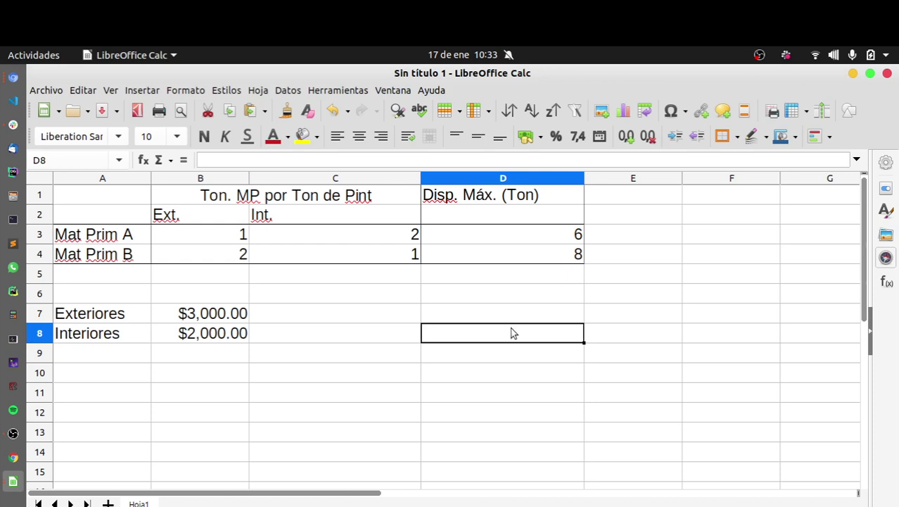
{"action": "left_click", "coordinate": [81, 374]}
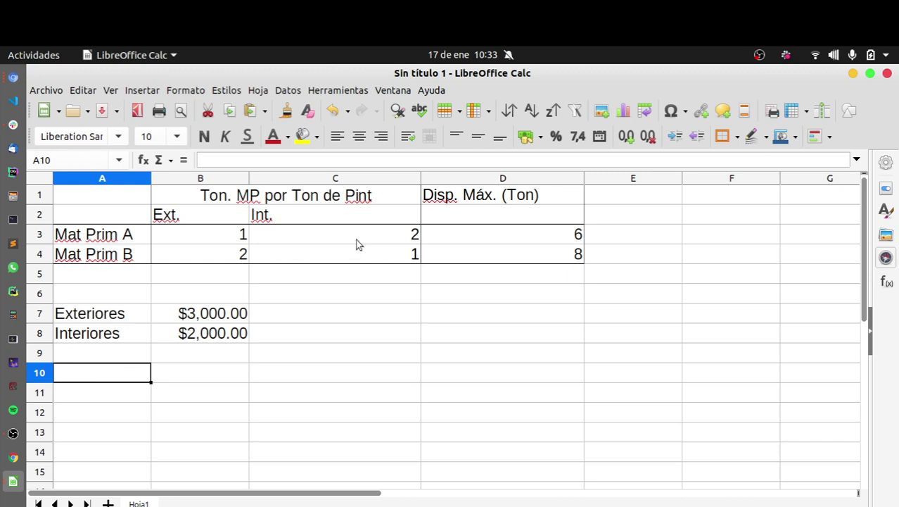
{"action": "left_click_drag", "start_coordinate": [357, 242], "coordinate": [357, 261]}
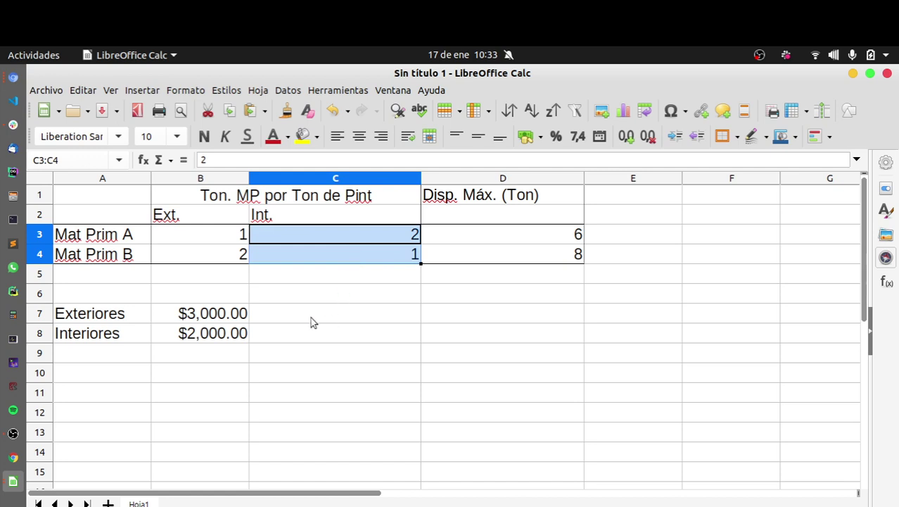
{"action": "left_click_drag", "start_coordinate": [242, 318], "coordinate": [239, 330]}
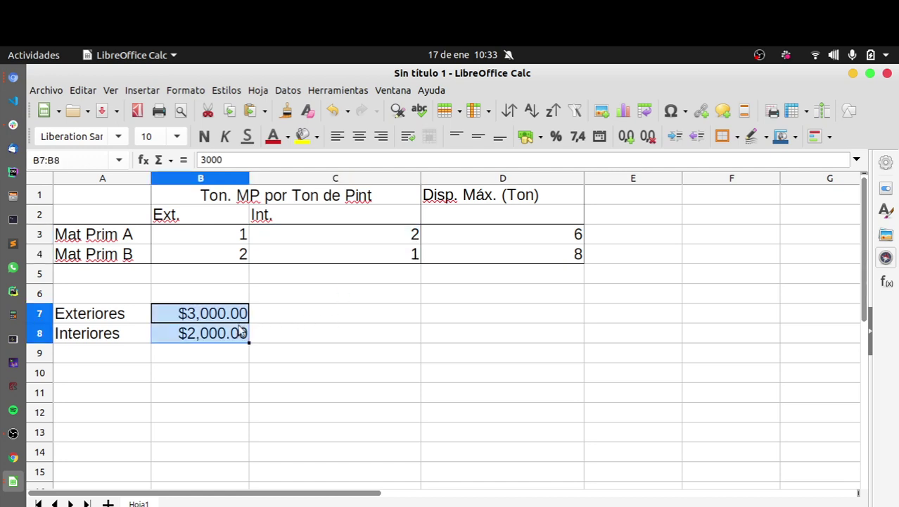
{"action": "left_click", "coordinate": [236, 340]}
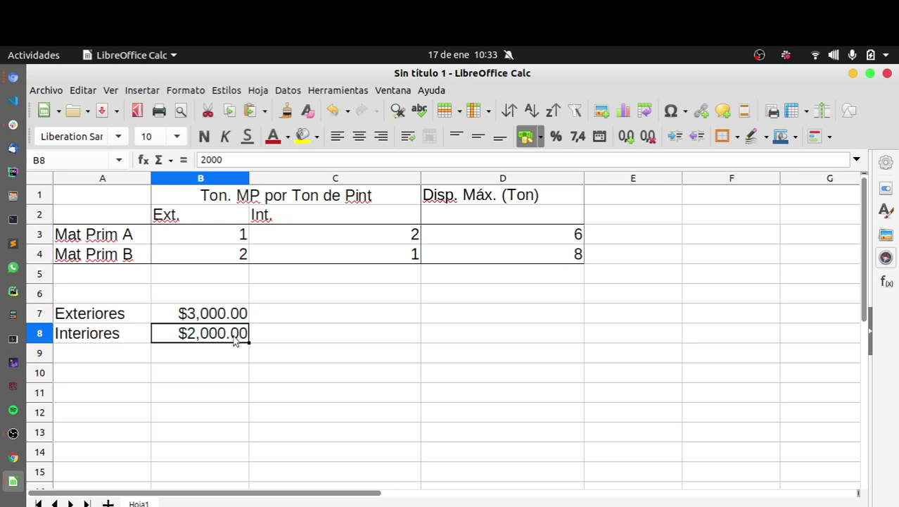
{"action": "left_click", "coordinate": [235, 317]}
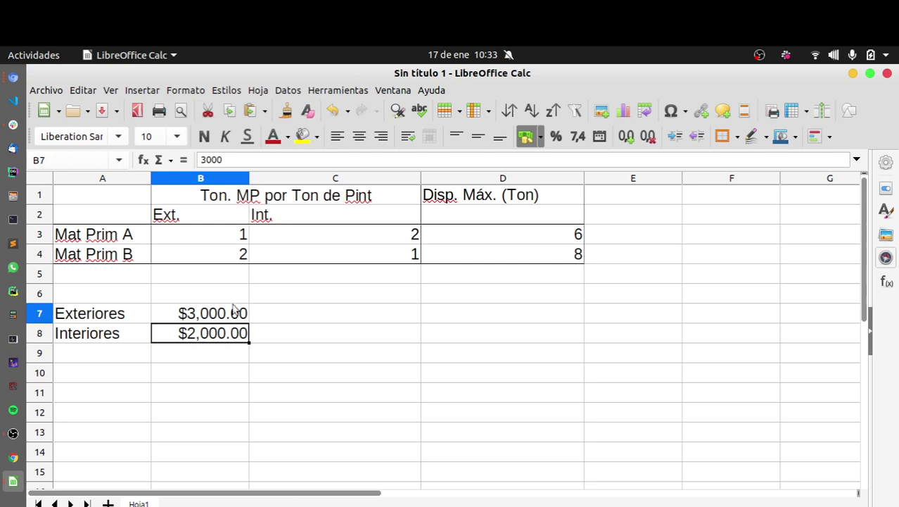
{"action": "left_click_drag", "start_coordinate": [235, 322], "coordinate": [235, 342]}
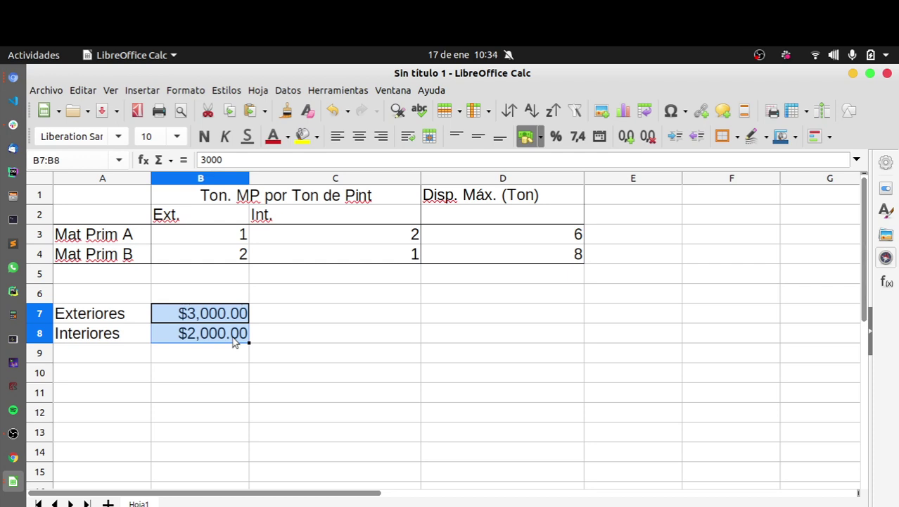
{"action": "left_click", "coordinate": [236, 341]}
{"action": "left_click", "coordinate": [230, 375]}
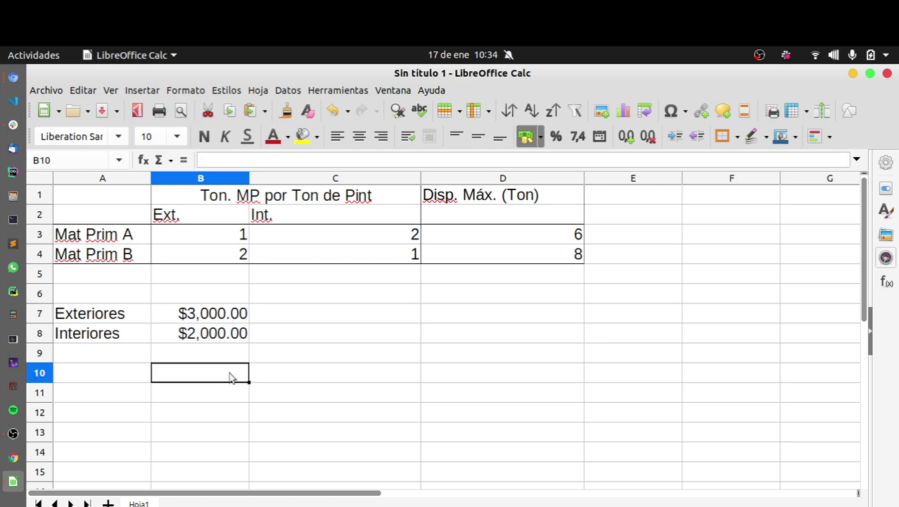
{"action": "left_click", "coordinate": [310, 316]}
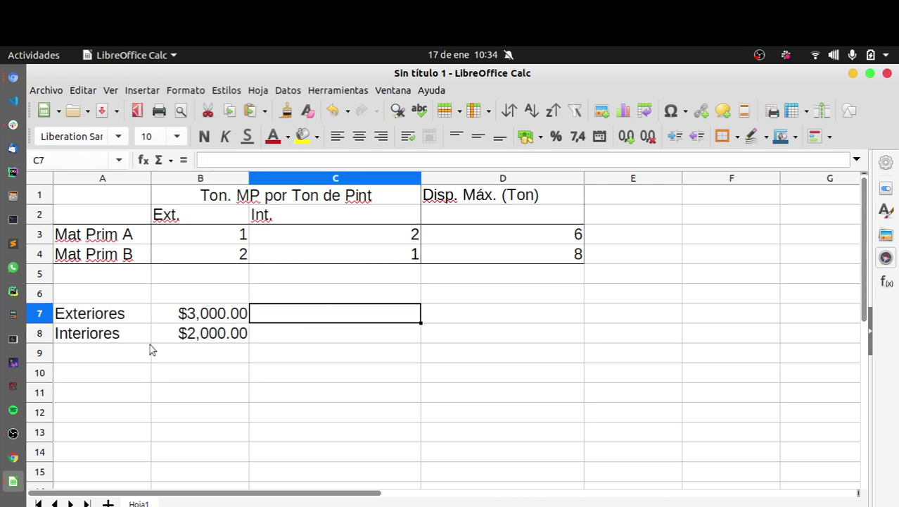
{"action": "left_click", "coordinate": [126, 340]}
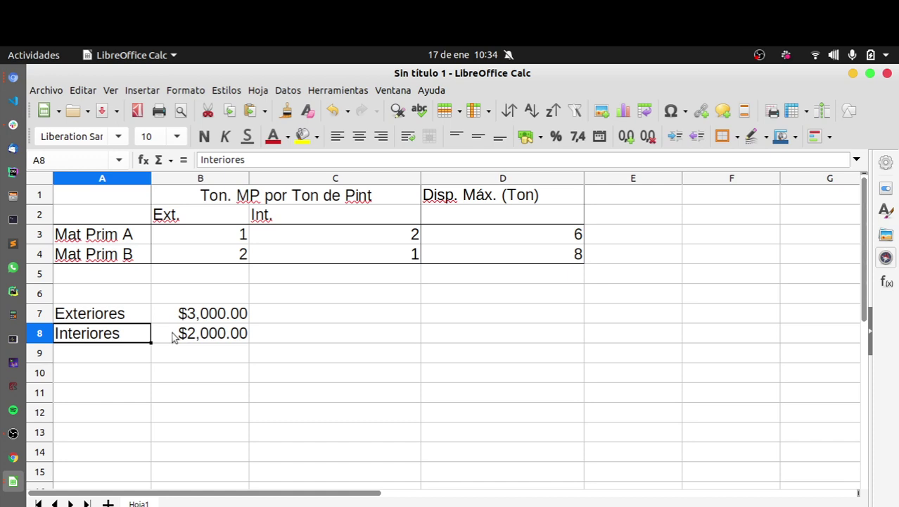
{"action": "left_click", "coordinate": [173, 337]}
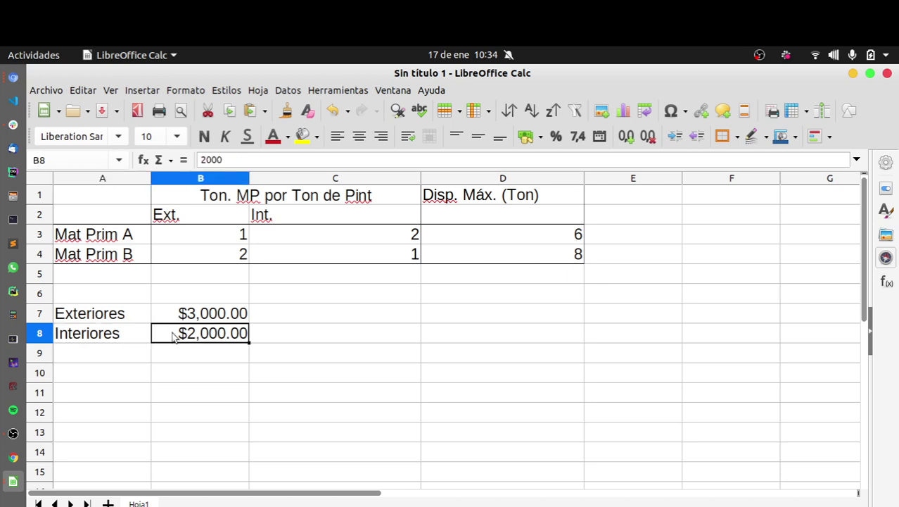
{"action": "left_click", "coordinate": [181, 381]}
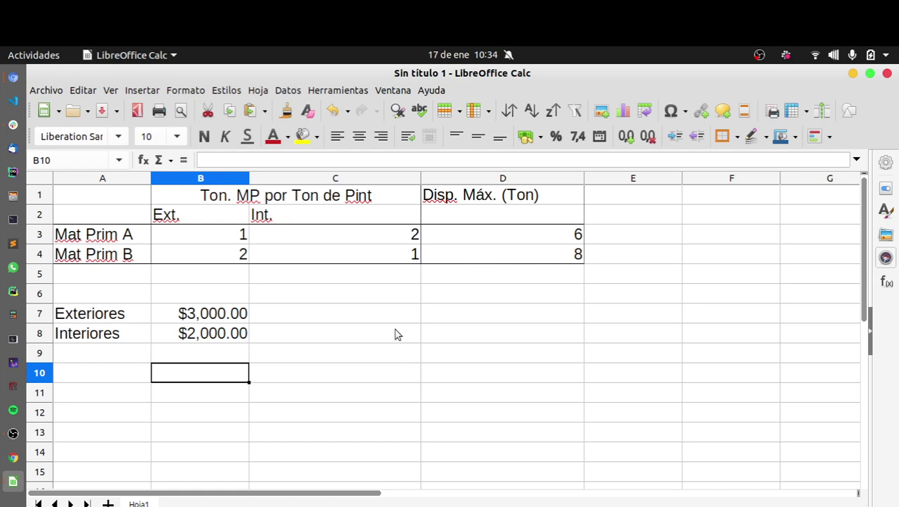
Step: Enter the note "Interiores no puede ser mayor que Exteriores en una tonelada" in cell A10
{"action": "left_click", "coordinate": [103, 380]}
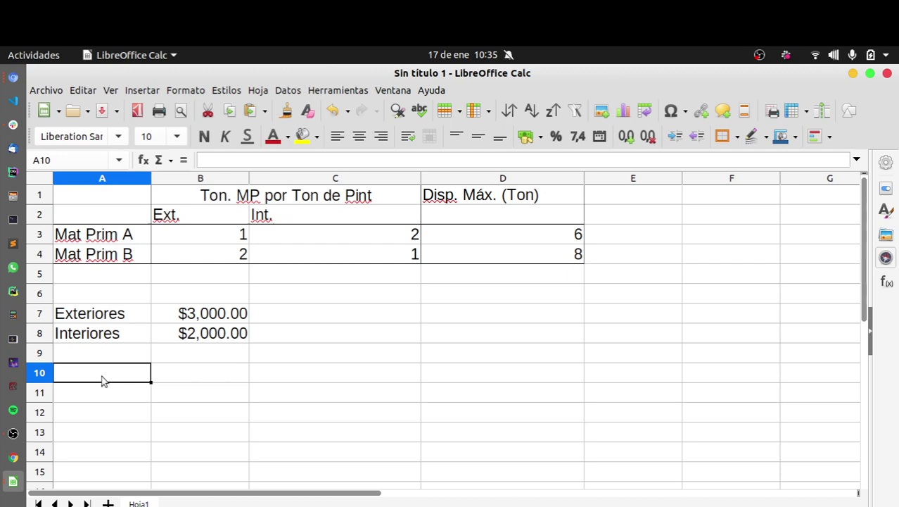
{"action": "type", "text": "Interiore"}
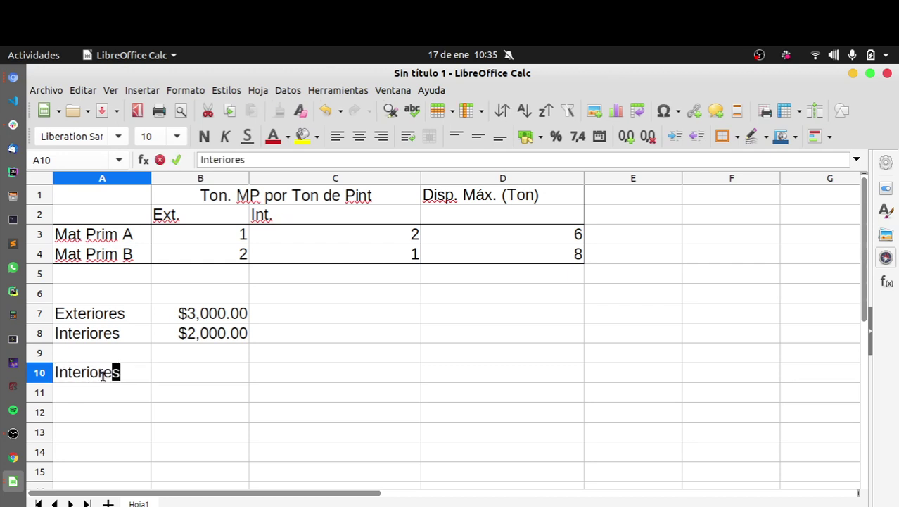
{"action": "type", "text": "s no puede ser ma"}
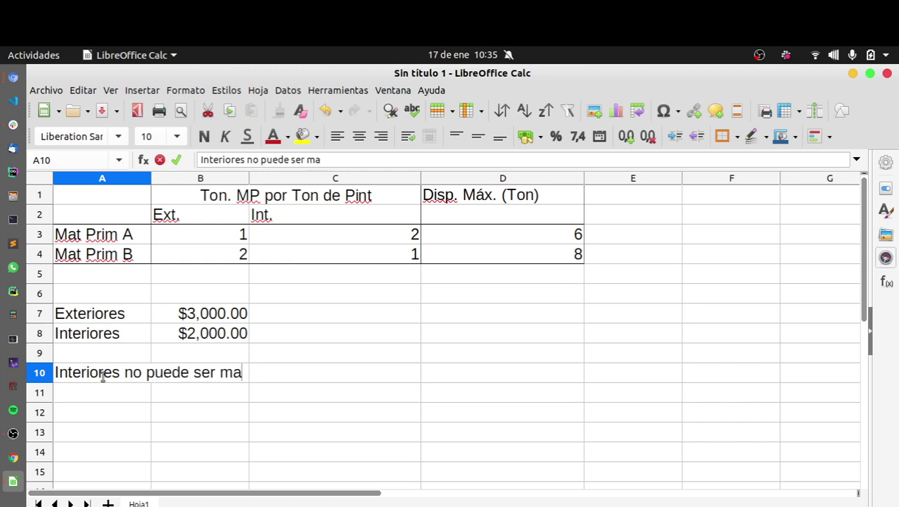
{"action": "type", "text": "yor qu e la"}
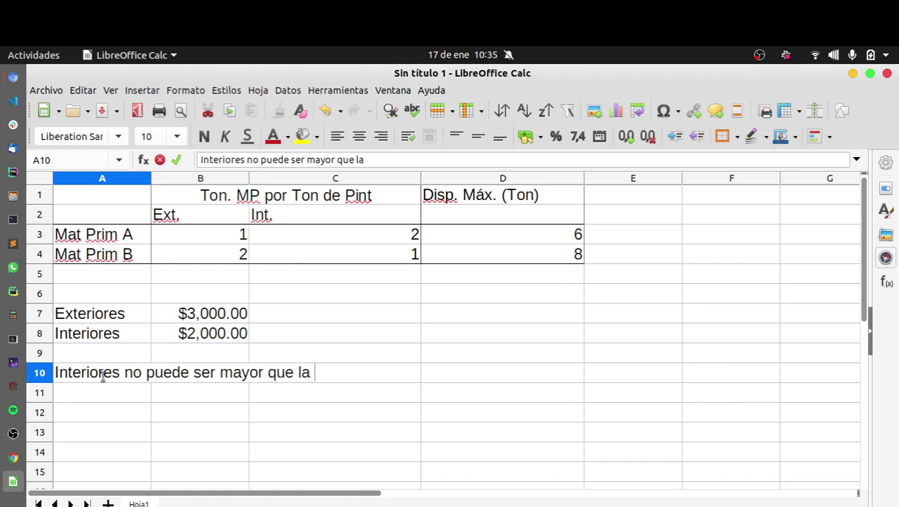
{"action": "key", "text": "BackSpace"}
{"action": "key", "text": "BackSpace"}
{"action": "key", "text": "BackSpace"}
{"action": "type", "text": "Exteriores"}
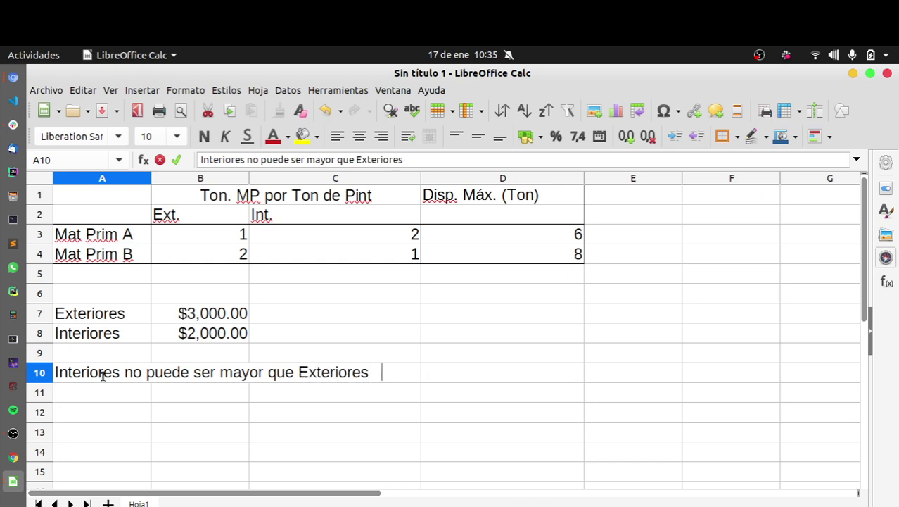
{"action": "key", "text": "BackSpace"}
{"action": "type", "text": "en una t"}
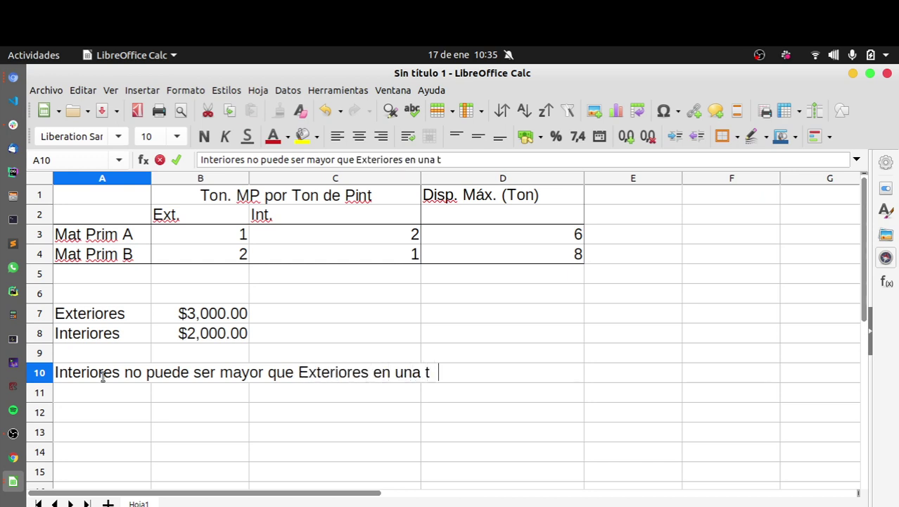
{"action": "type", "text": "onelada"}
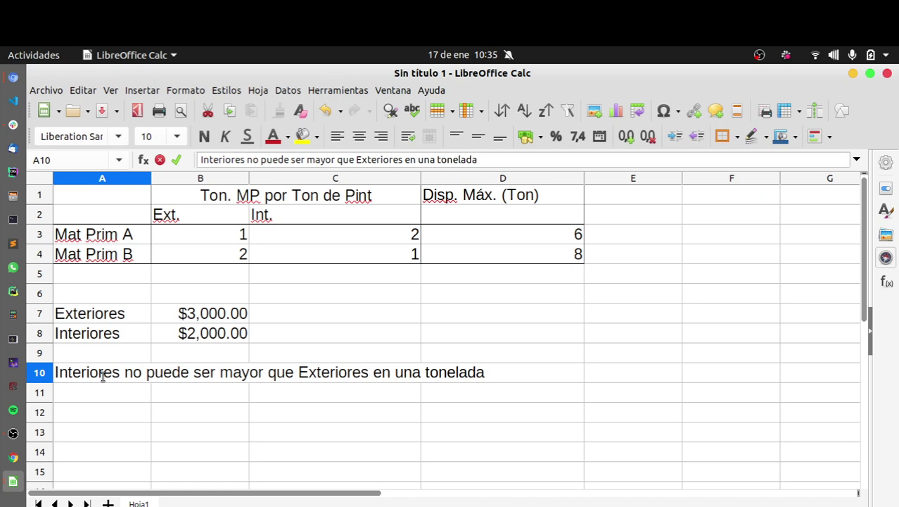
{"action": "key", "text": "Return"}
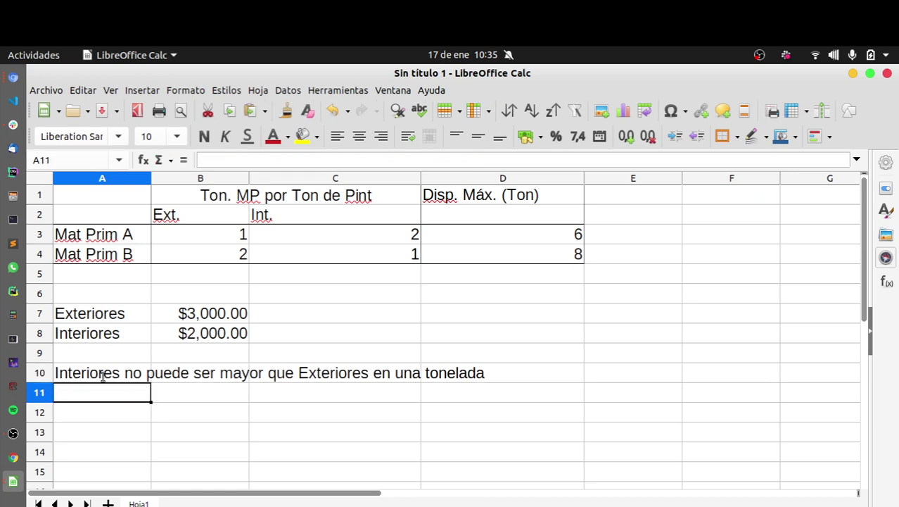
Step: Enter the demand note "La dem. Máx. De Inteiores esta limitada a 2 Ton" in cell A11
{"action": "type", "text": "La "}
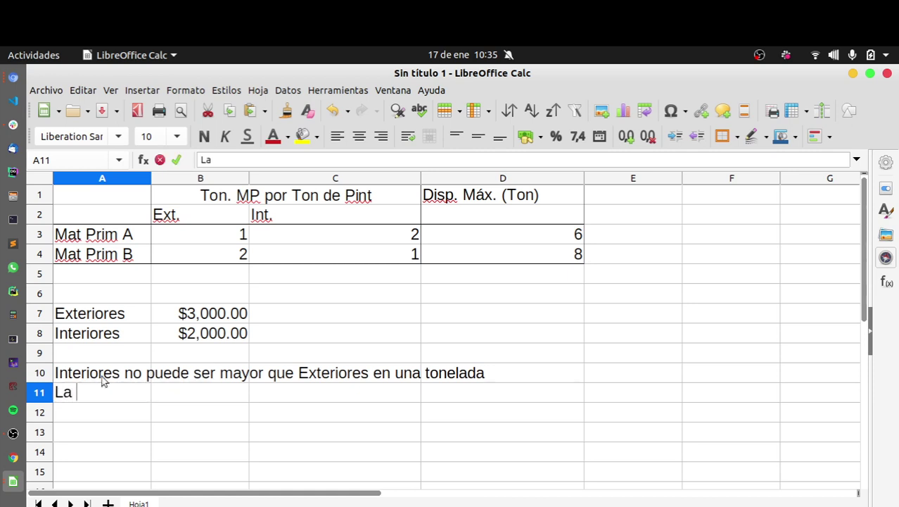
{"action": "type", "text": "dem. Ma"}
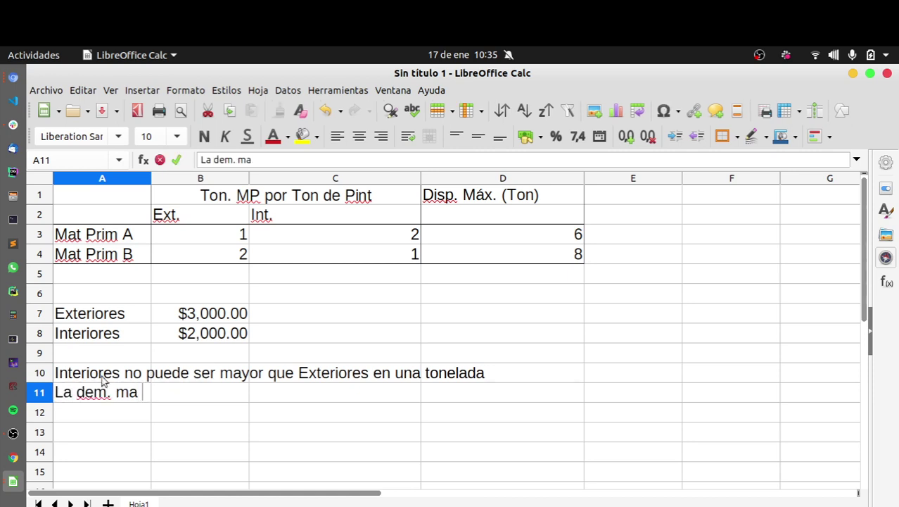
{"action": "key", "text": "BackSpace"}
{"action": "key", "text": "BackSpace"}
{"action": "key", "text": "BackSpace"}
{"action": "type", "text": "máx. De"}
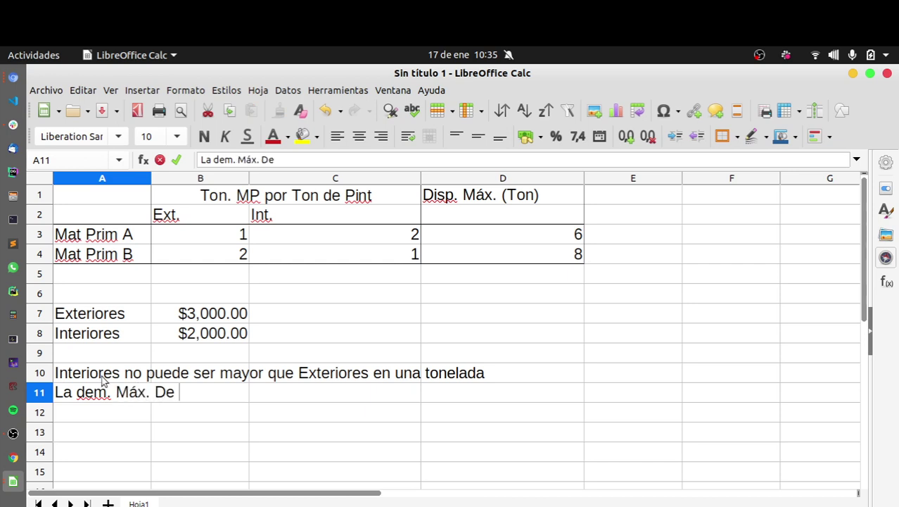
{"action": "type", "text": " Inte"}
{"action": "key", "text": "BackSpace"}
{"action": "type", "text": "eiores"}
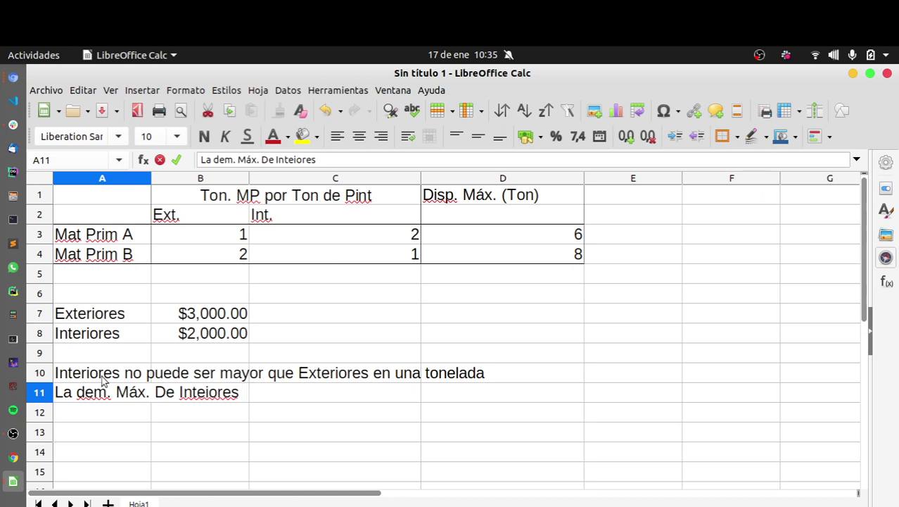
{"action": "type", "text": "esta lim"}
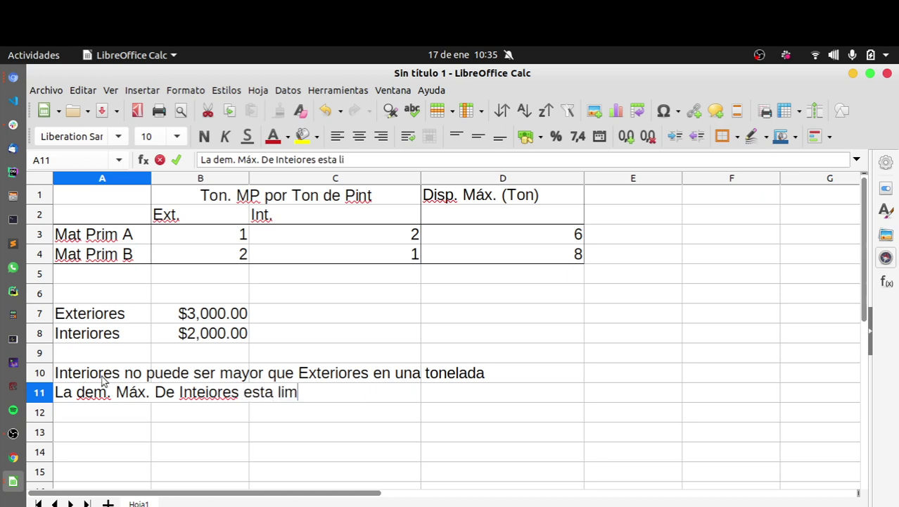
{"action": "type", "text": "itada a"}
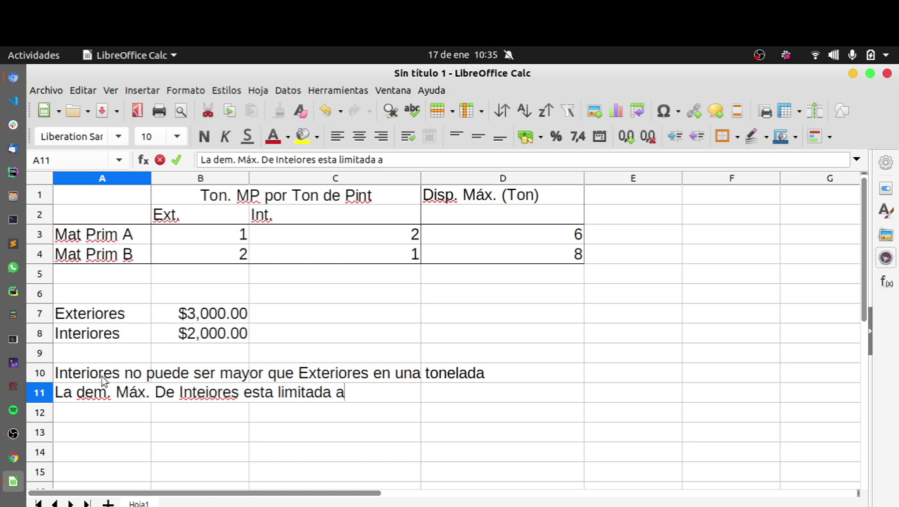
{"action": "type", "text": " 2 Ton"}
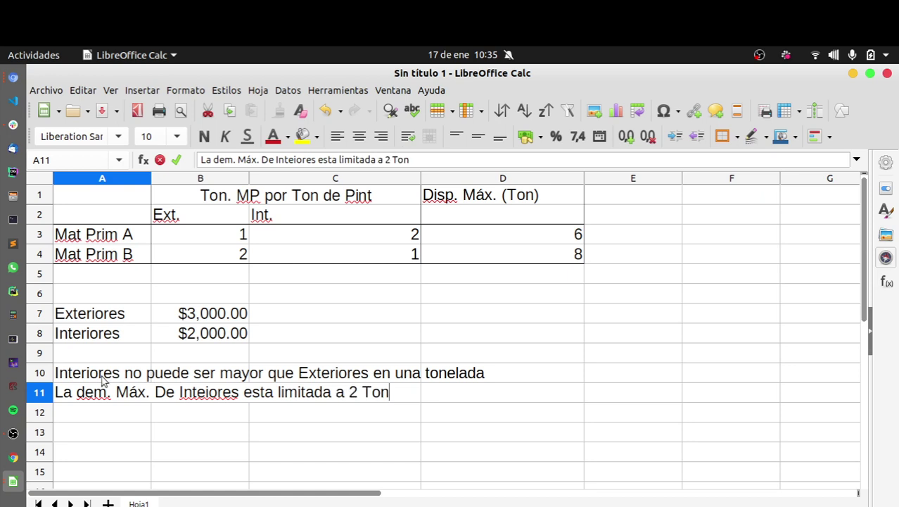
{"action": "key", "text": "Return"}
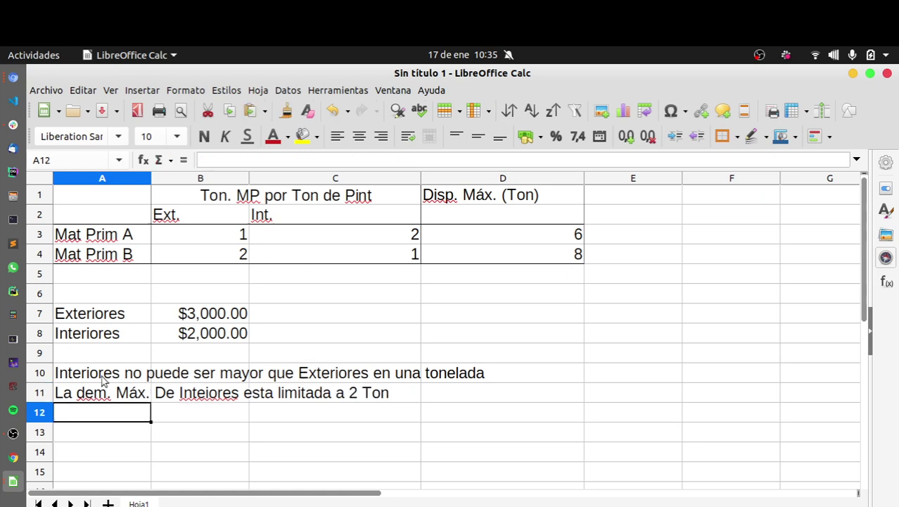
Step: Enter the question "¿Cuanto debemos producir para MAXIMIZAR el ingreso bruto?" in cell A13
{"action": "key", "text": "Return"}
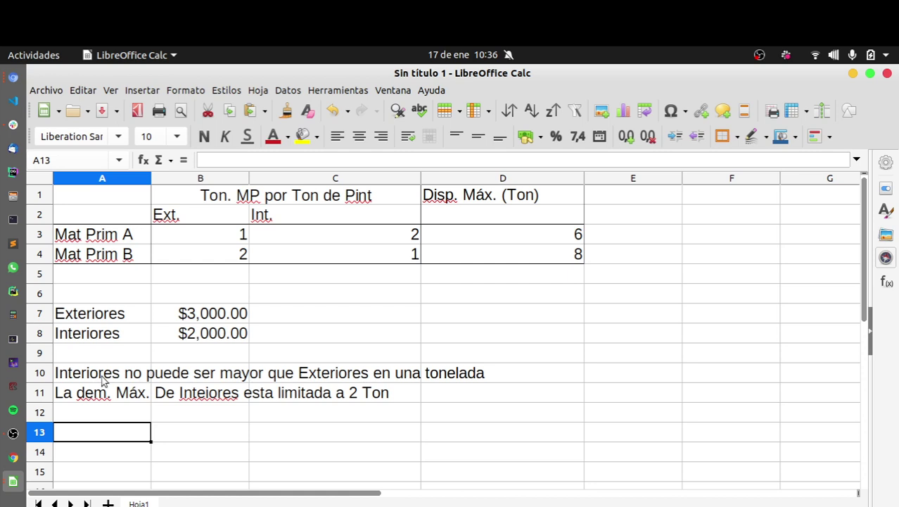
{"action": "type", "text": "¿"}
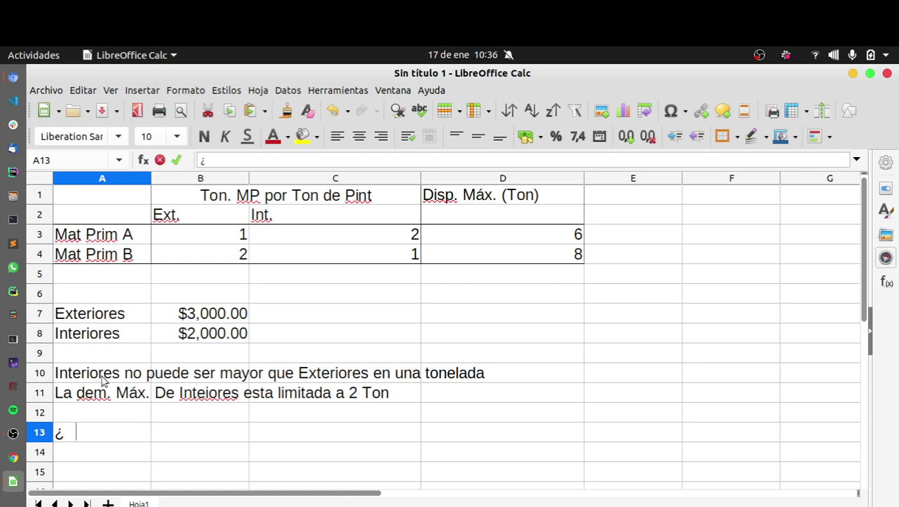
{"action": "type", "text": "Cuanto es"}
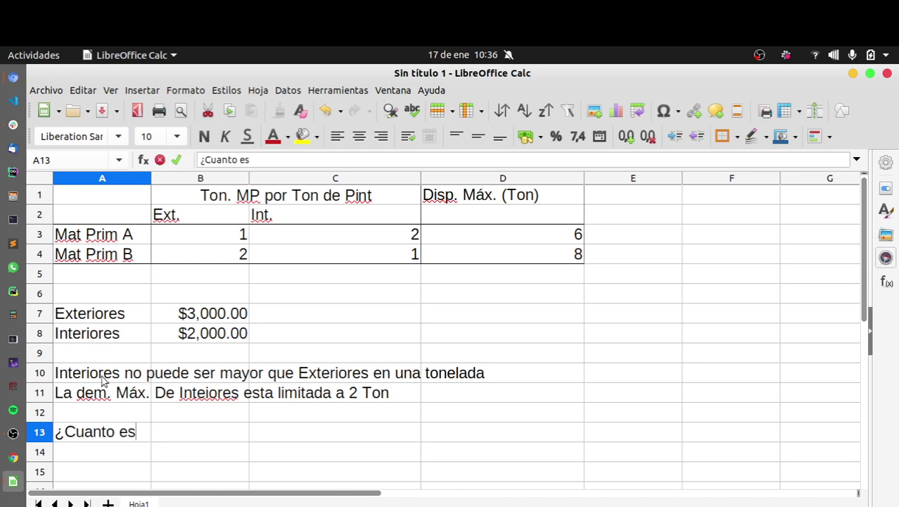
{"action": "key", "text": "BackSpace"}
{"action": "key", "text": "BackSpace"}
{"action": "type", "text": "debemos producir para M"}
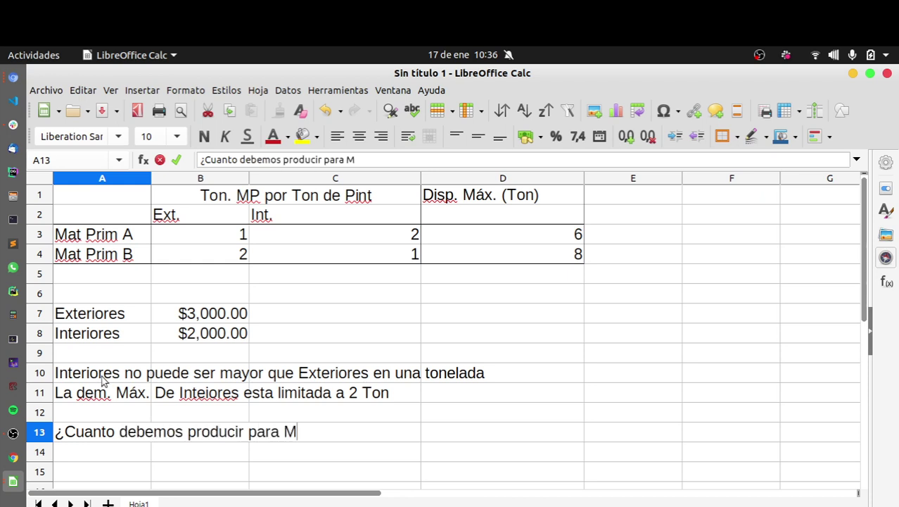
{"action": "type", "text": "AXIMIZAR"}
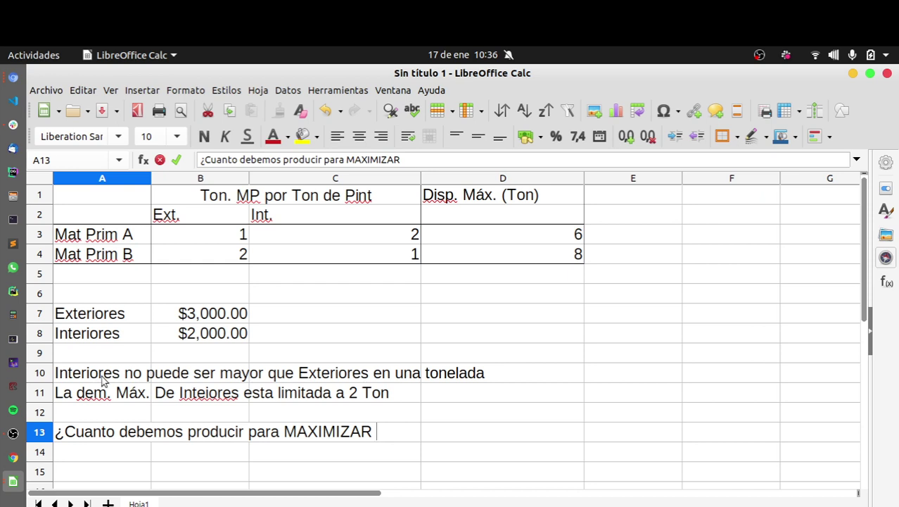
{"action": "type", "text": "el ingreso "}
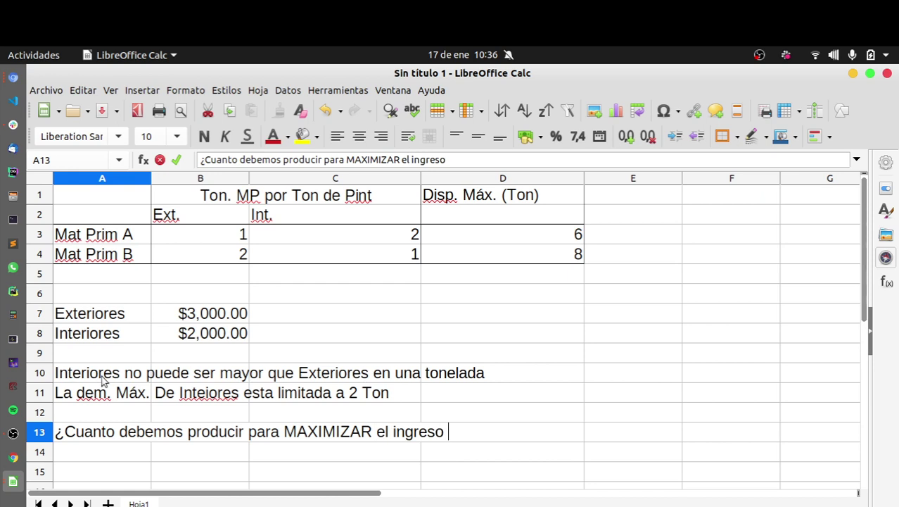
{"action": "type", "text": "bruto?="}
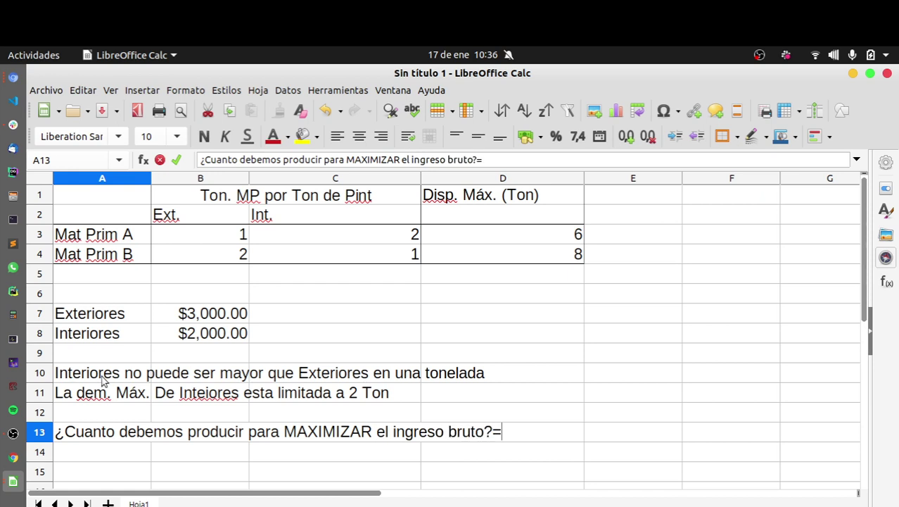
{"action": "key", "text": "BackSpace"}
{"action": "key", "text": "Return"}
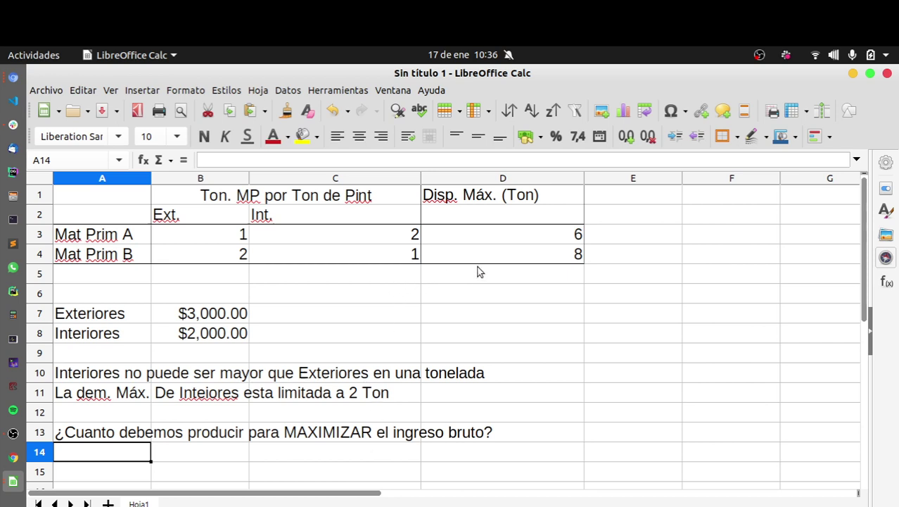
Step: Review the maximum availability in D3:D4, the raw material amounts in B3:C4 and the Exteriores and Interiores values in A7:B8
{"action": "left_click_drag", "start_coordinate": [510, 232], "coordinate": [506, 252]}
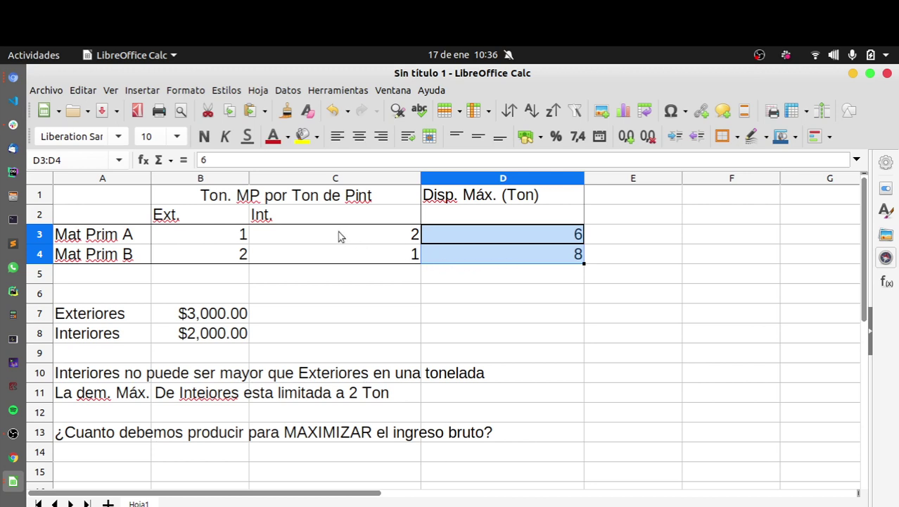
{"action": "left_click_drag", "start_coordinate": [338, 235], "coordinate": [236, 257]}
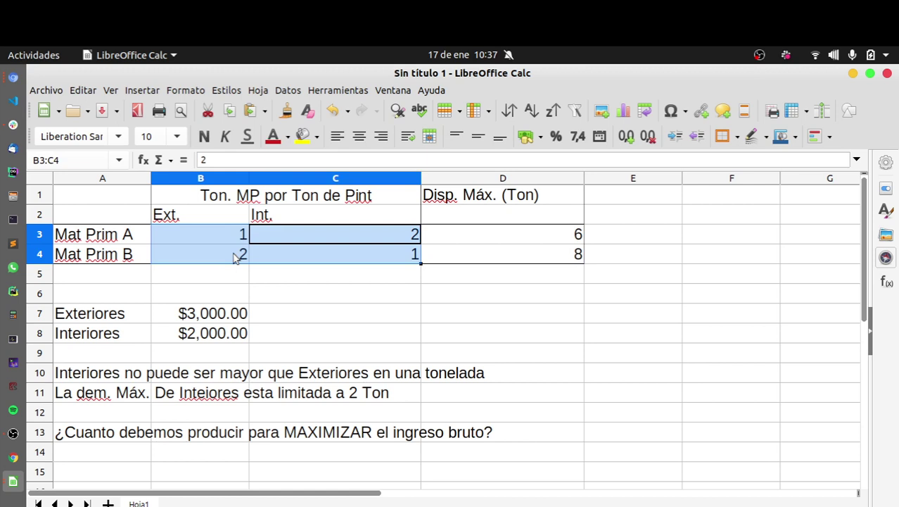
{"action": "left_click_drag", "start_coordinate": [222, 317], "coordinate": [124, 334]}
{"action": "left_click", "coordinate": [124, 337]}
{"action": "left_click", "coordinate": [198, 323]}
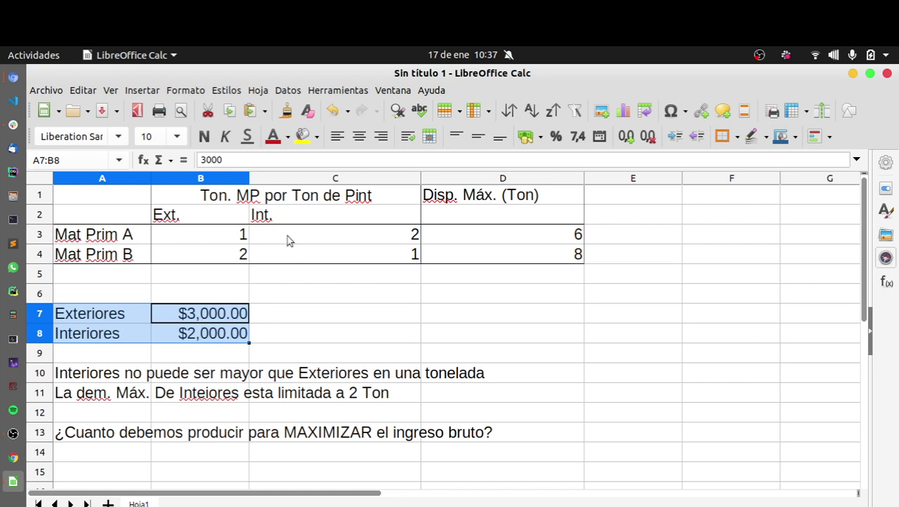
{"action": "left_click_drag", "start_coordinate": [211, 241], "coordinate": [205, 258]}
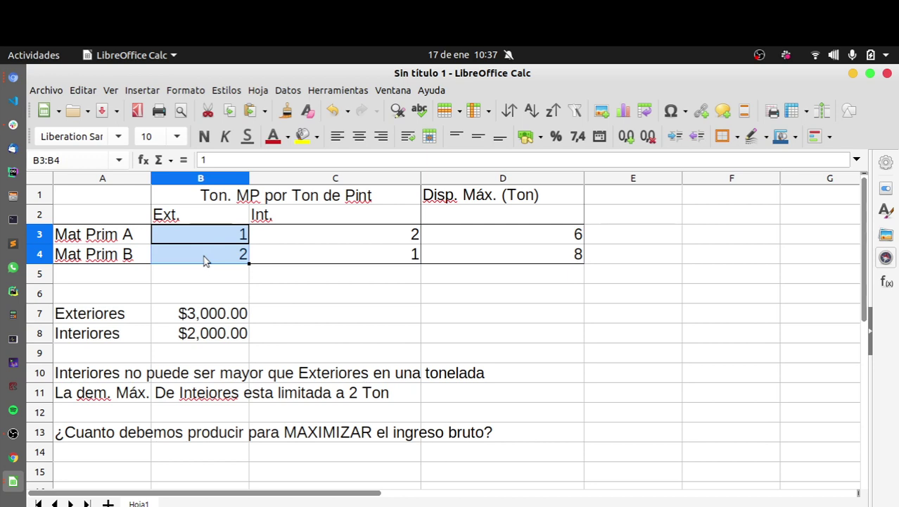
{"action": "left_click", "coordinate": [198, 314]}
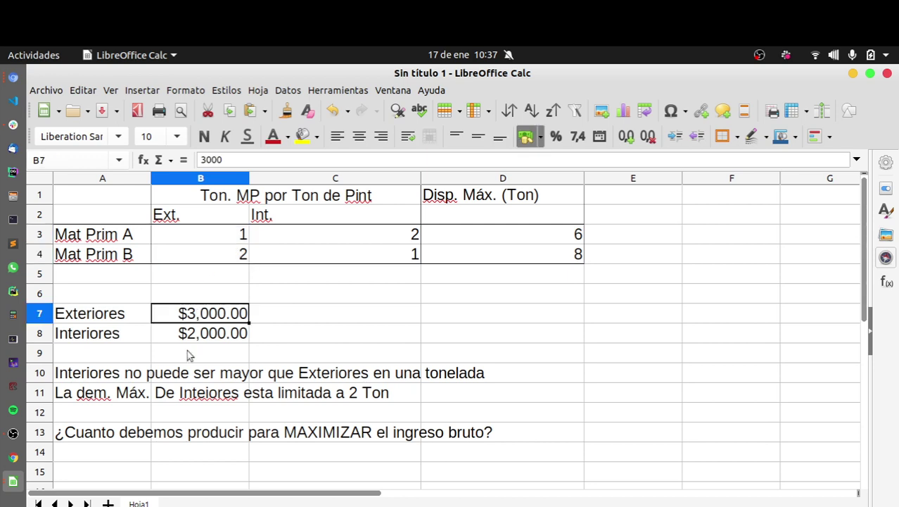
Step: Merge and center each of the texts in rows 10, 11 and 13 across columns A to D
{"action": "left_click", "coordinate": [119, 374]}
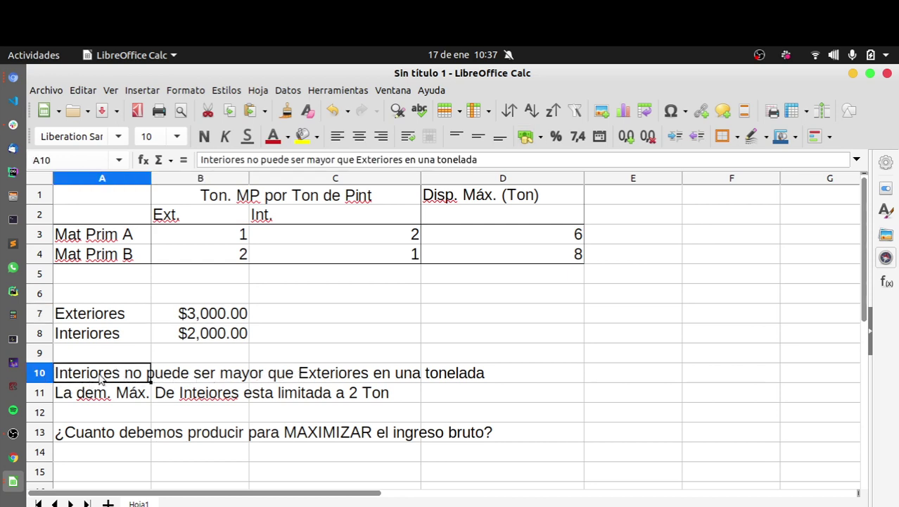
{"action": "left_click_drag", "start_coordinate": [109, 371], "coordinate": [436, 373]}
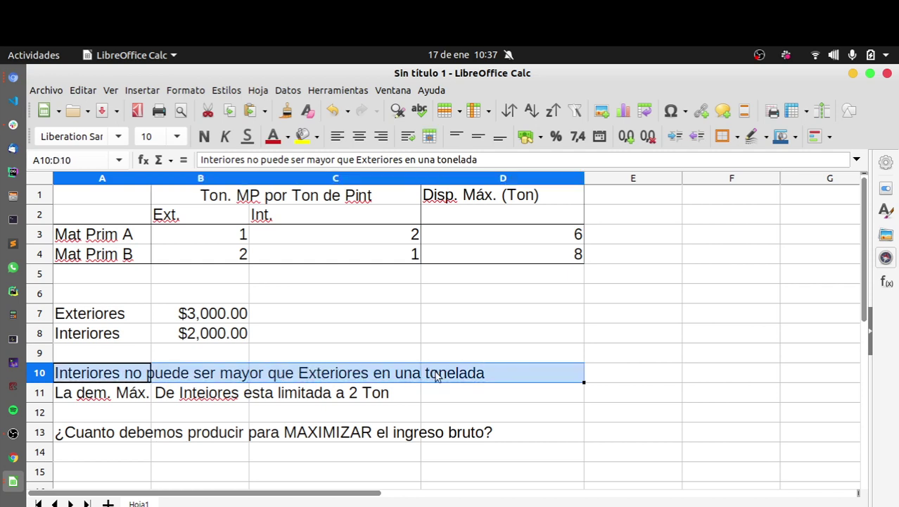
{"action": "left_click", "coordinate": [430, 137]}
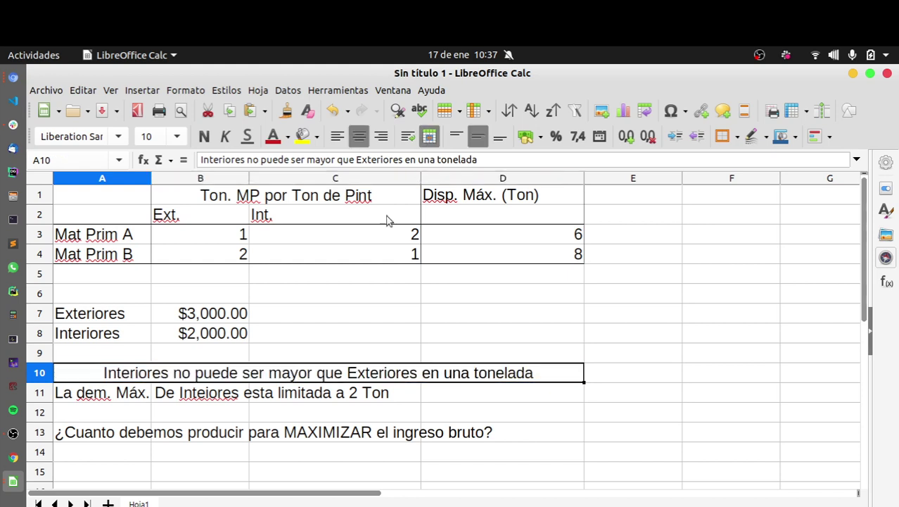
{"action": "left_click_drag", "start_coordinate": [111, 394], "coordinate": [453, 391]}
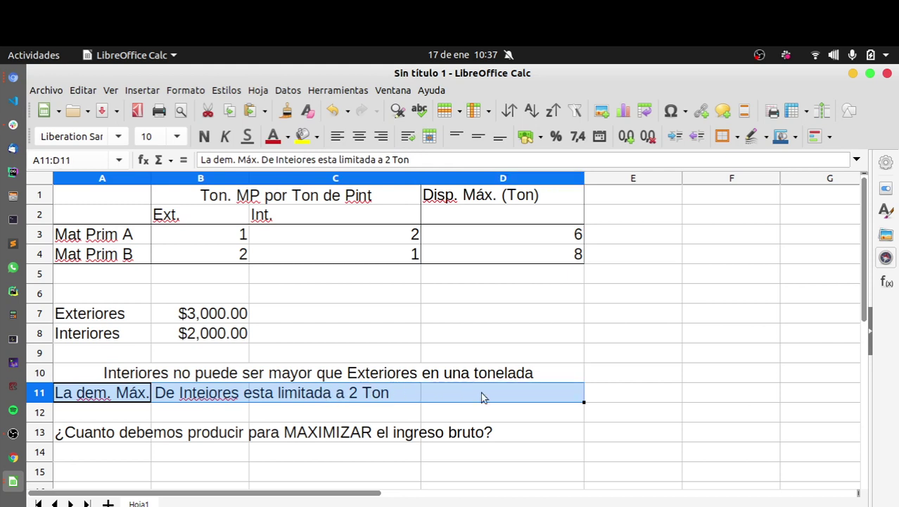
{"action": "left_click", "coordinate": [429, 136]}
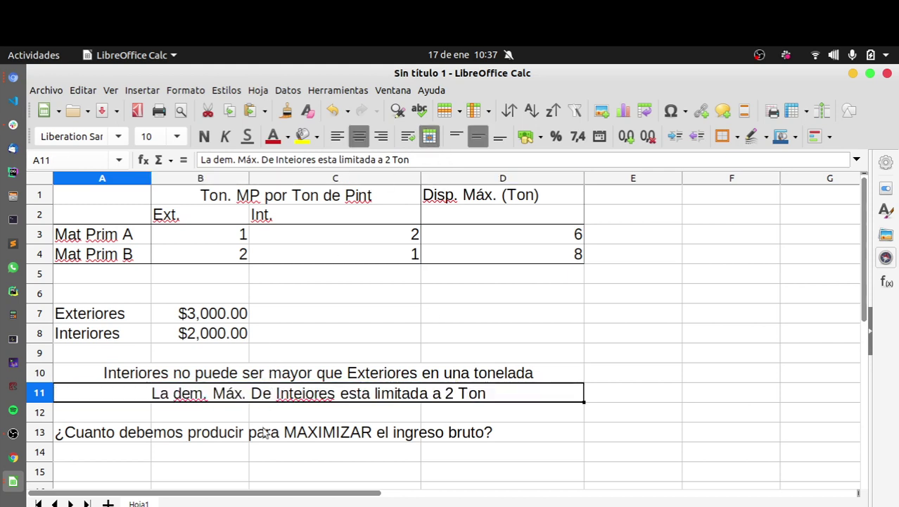
{"action": "left_click", "coordinate": [117, 436]}
{"action": "left_click_drag", "start_coordinate": [117, 436], "coordinate": [433, 436]}
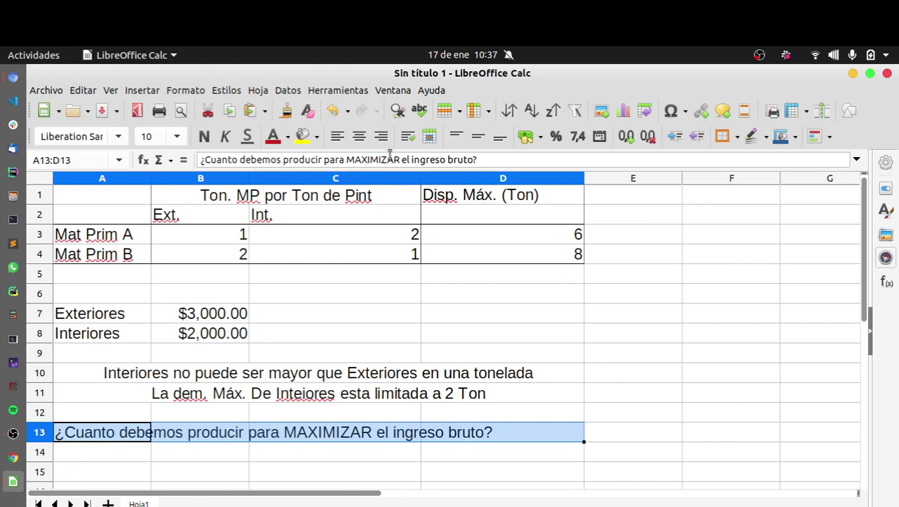
{"action": "left_click", "coordinate": [429, 137]}
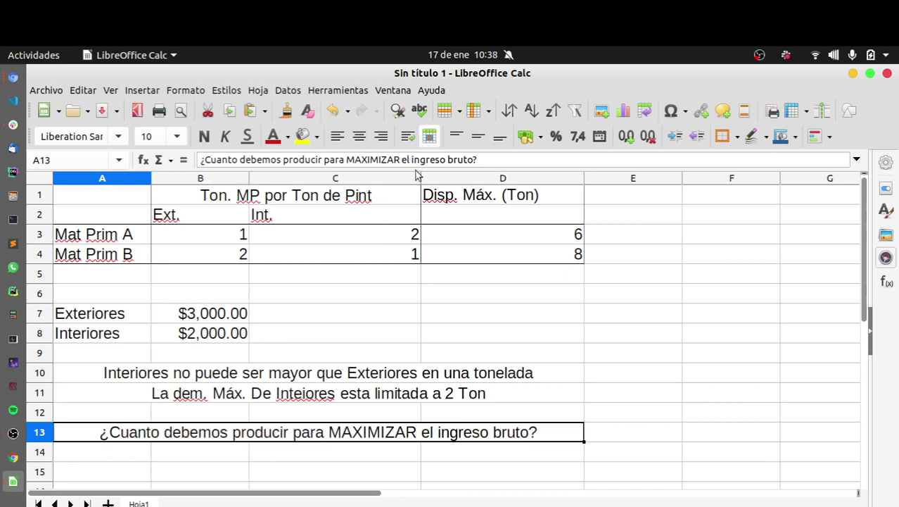
Step: Examine the currency values in B7:B8, the raw material B availability in D4 and the two demand constraints in rows 10 and 11
{"action": "left_click", "coordinate": [398, 375]}
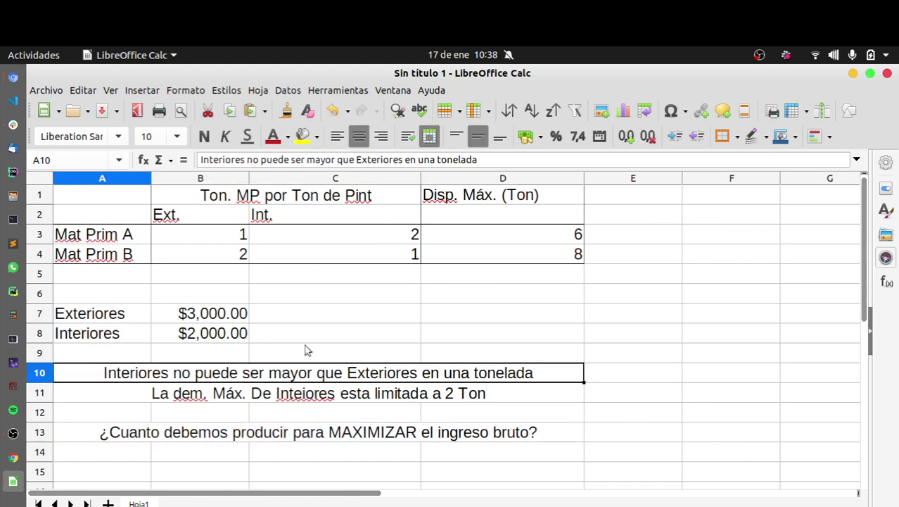
{"action": "left_click", "coordinate": [202, 319]}
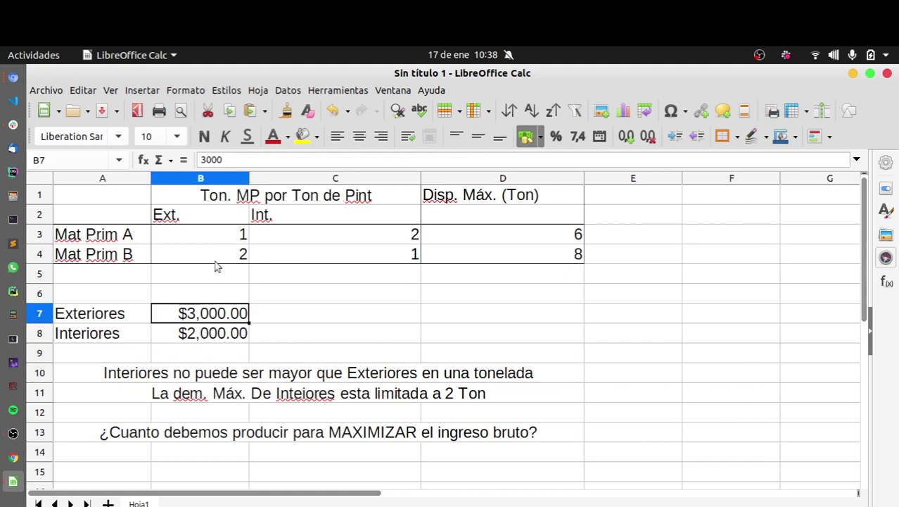
{"action": "left_click", "coordinate": [522, 254]}
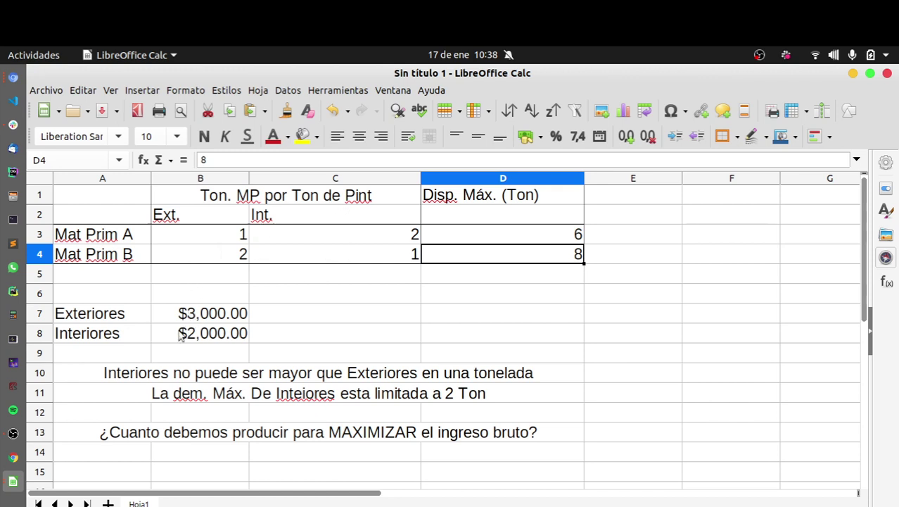
{"action": "left_click", "coordinate": [197, 319]}
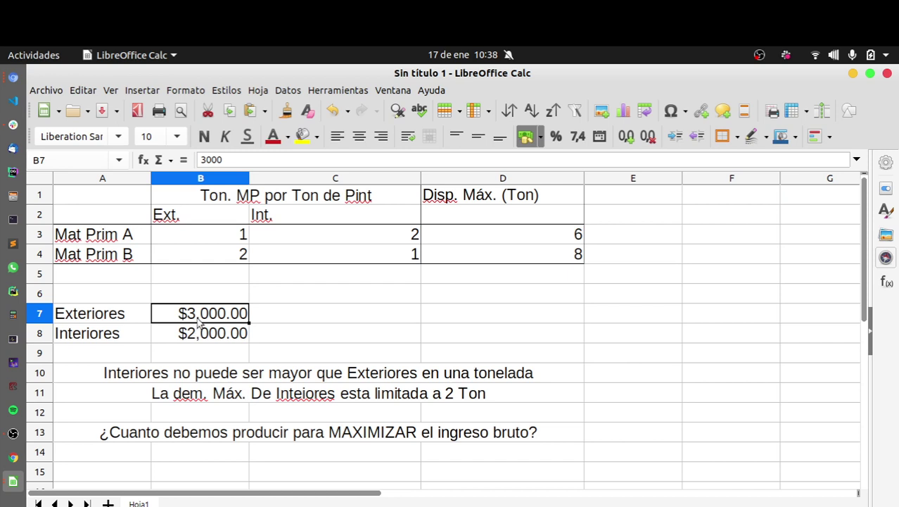
{"action": "left_click", "coordinate": [191, 375]}
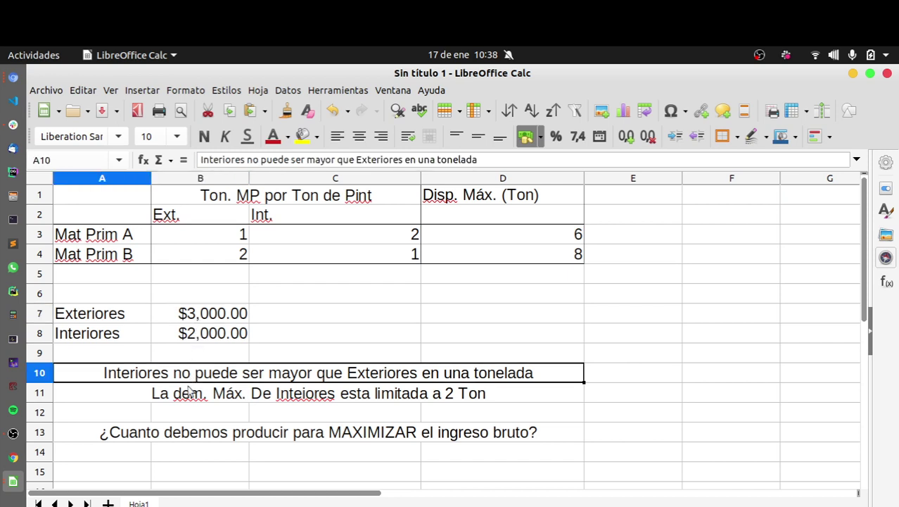
{"action": "left_click", "coordinate": [189, 392], "text": "shift"}
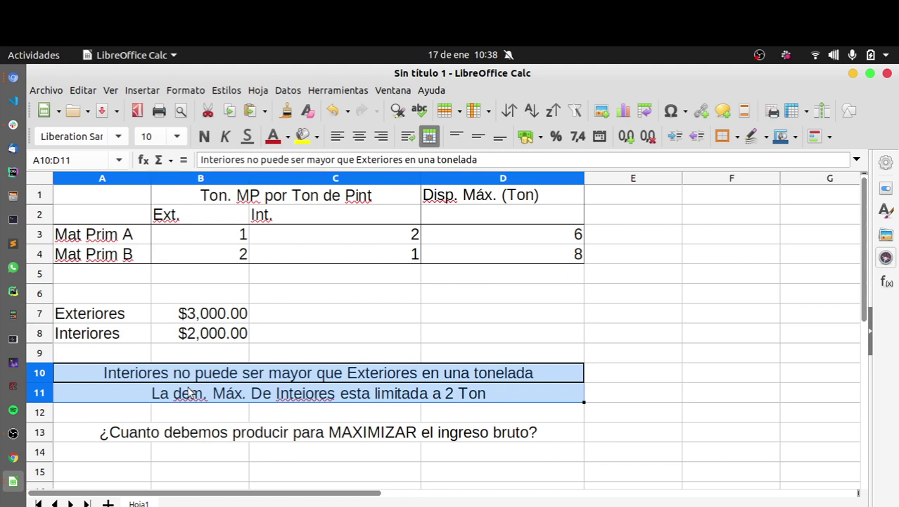
{"action": "left_click", "coordinate": [192, 339]}
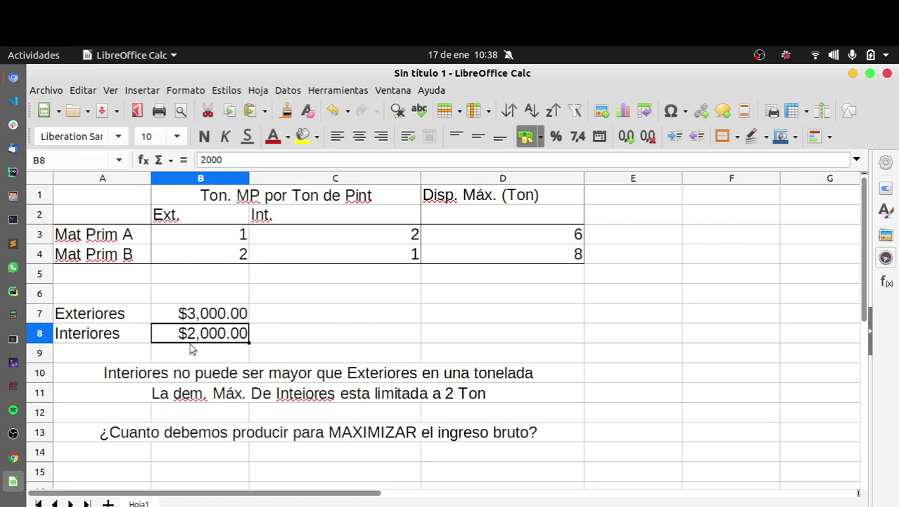
Step: Review the maximization question in row 13, the raw material amounts in B3:B4 and C3:C4, and the demand constraints in rows 10 and 11
{"action": "left_click", "coordinate": [180, 442]}
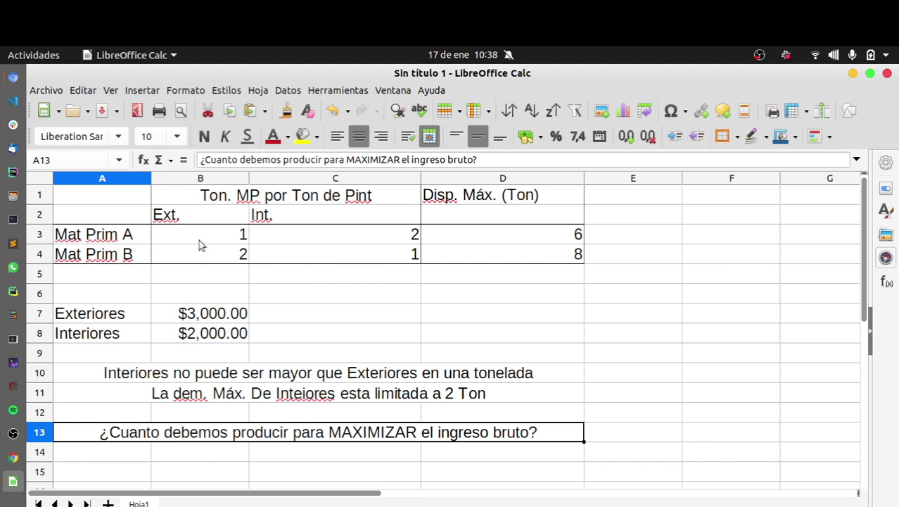
{"action": "left_click_drag", "start_coordinate": [200, 240], "coordinate": [207, 254]}
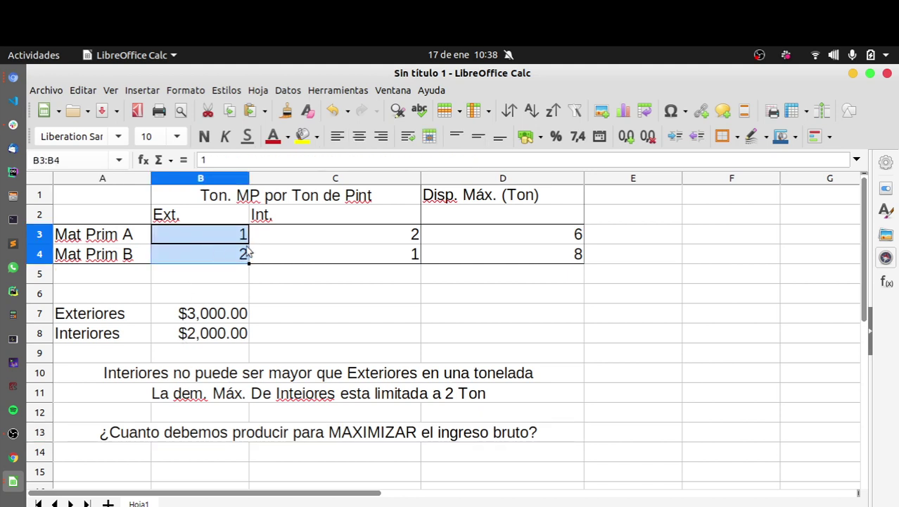
{"action": "left_click_drag", "start_coordinate": [296, 238], "coordinate": [297, 256]}
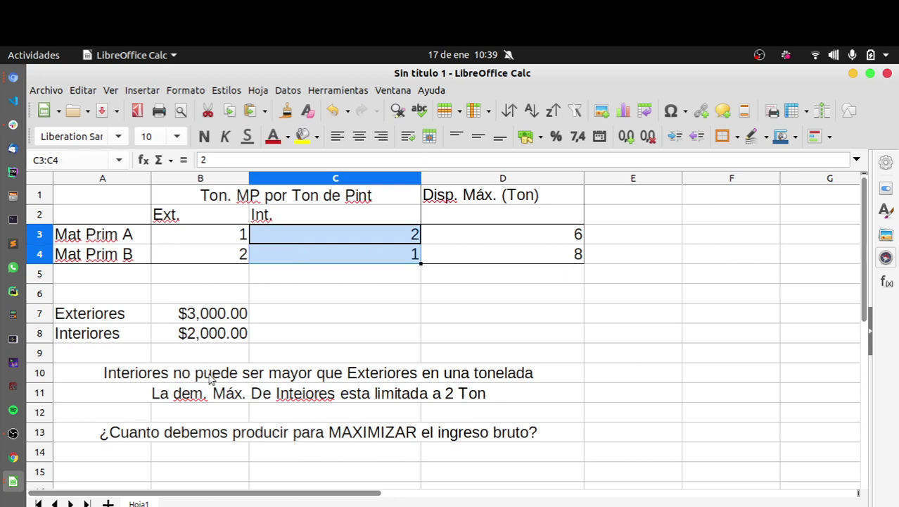
{"action": "left_click_drag", "start_coordinate": [211, 376], "coordinate": [208, 395]}
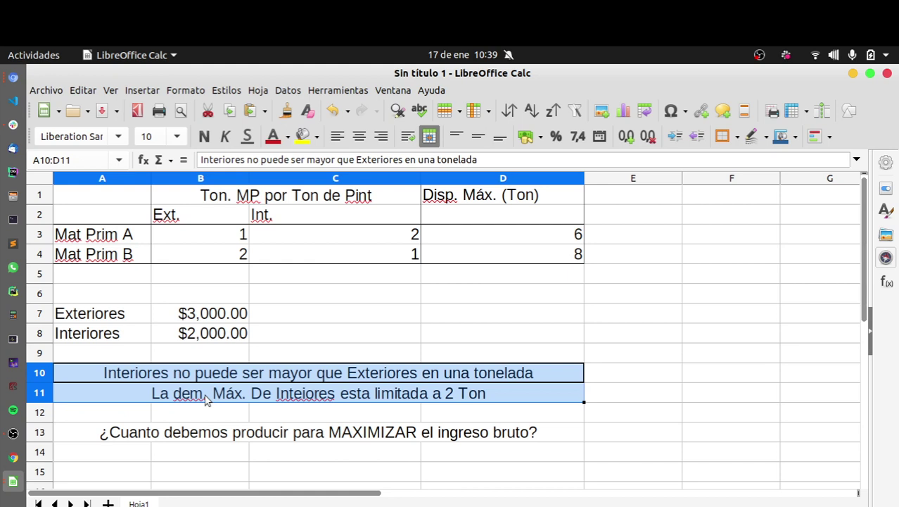
Step: Deselect the constraint rows and minimize the spreadsheet window to return to the presentation slides
{"action": "left_click", "coordinate": [481, 315]}
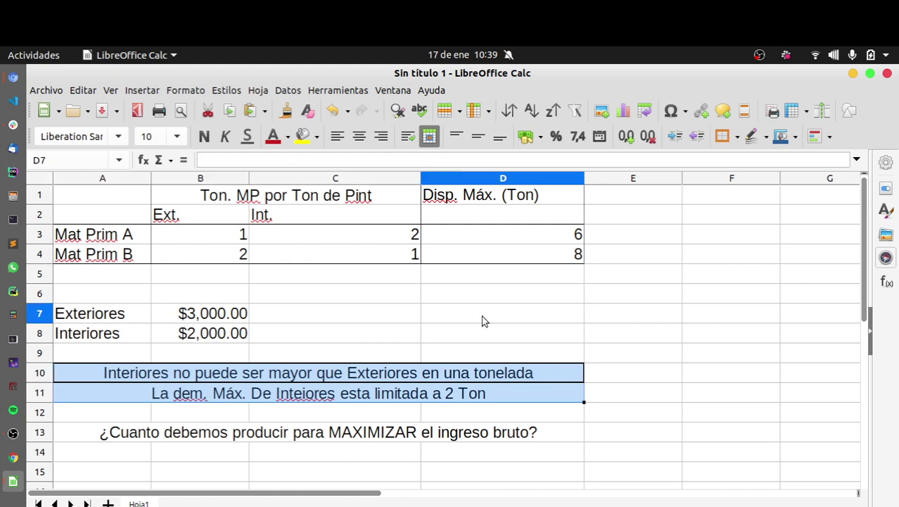
{"action": "left_click", "coordinate": [853, 74]}
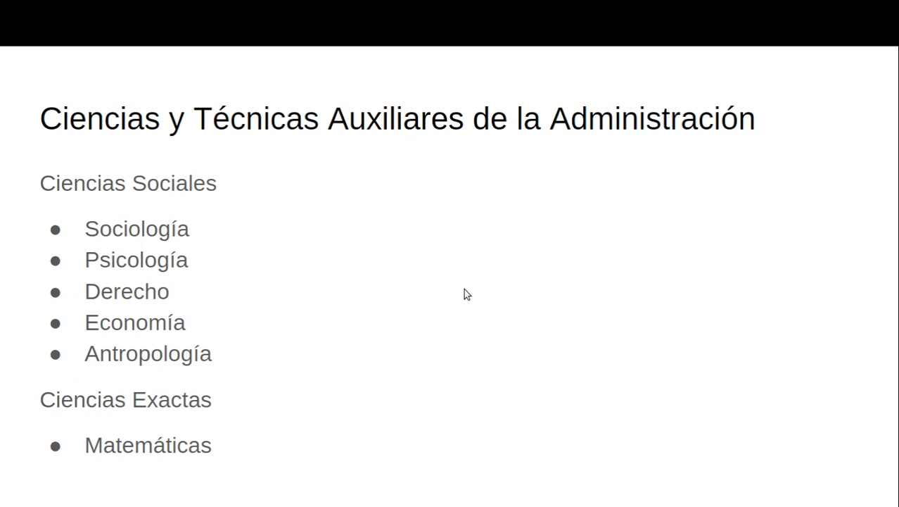